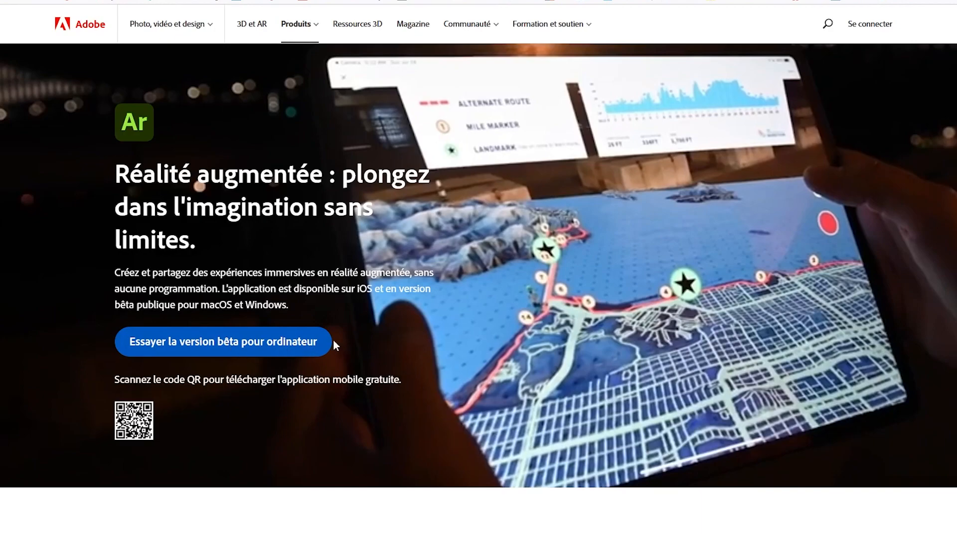
Step: Look through the Adobe Aero product page and the installed Creative Cloud applications for Aero (Beta)
scroll(554, 338, "down", 10)
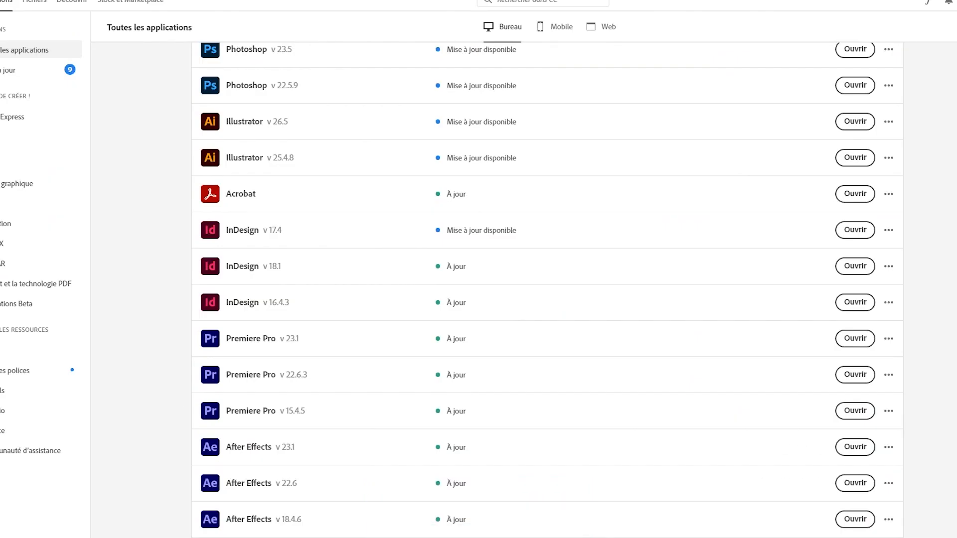
scroll(387, 322, "up", 4)
scroll(387, 323, "down", 5)
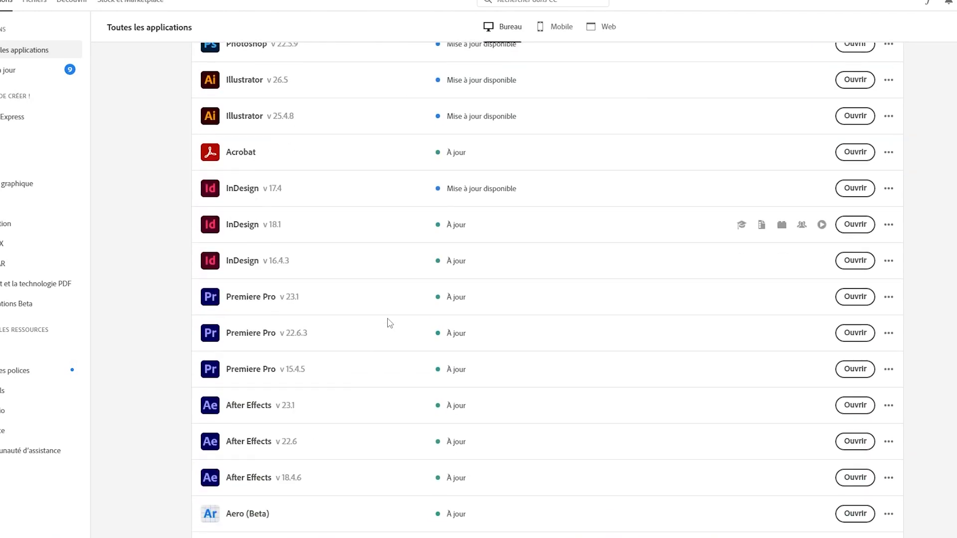
scroll(390, 323, "down", 4)
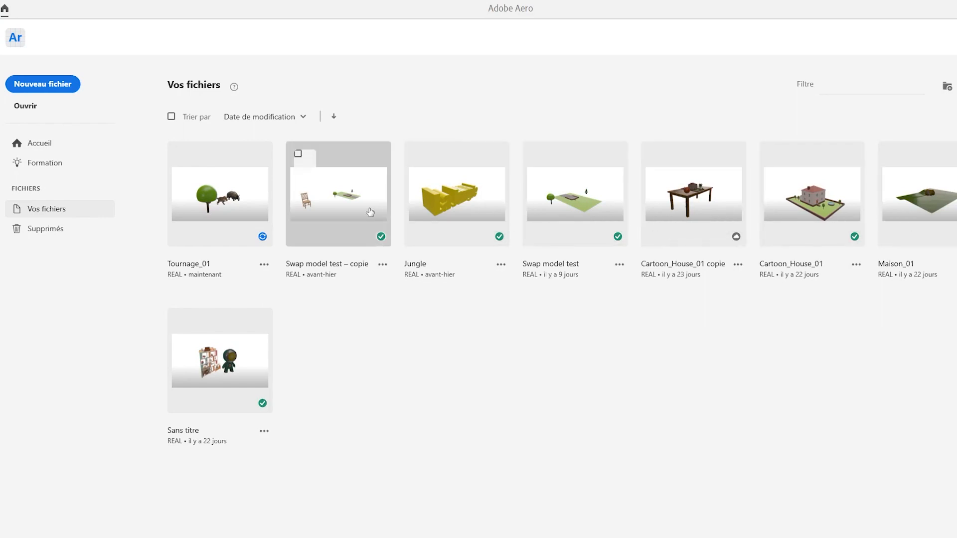
Step: Open the Tournage_01 scene and add the Table à manger from the Design intérieur starter assets
left_click(553, 212)
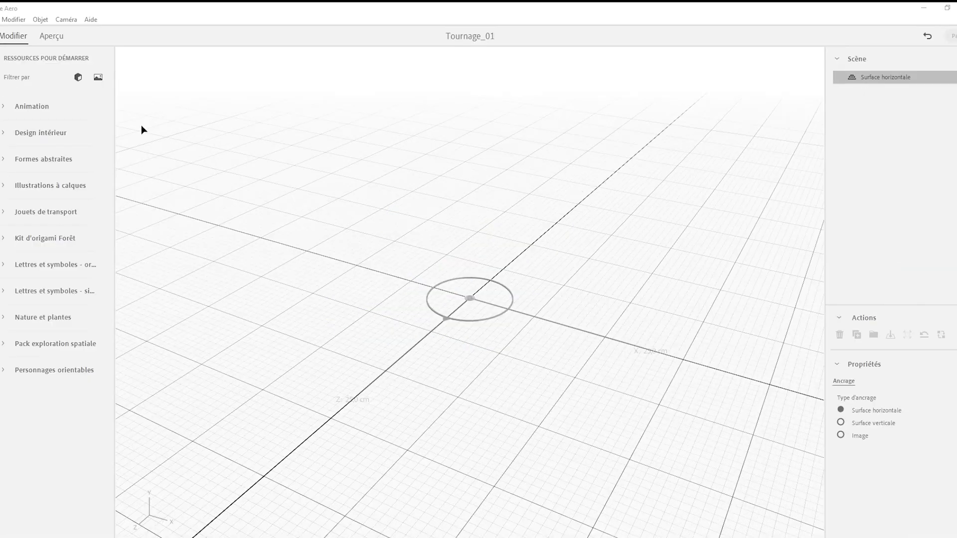
left_click(6, 135)
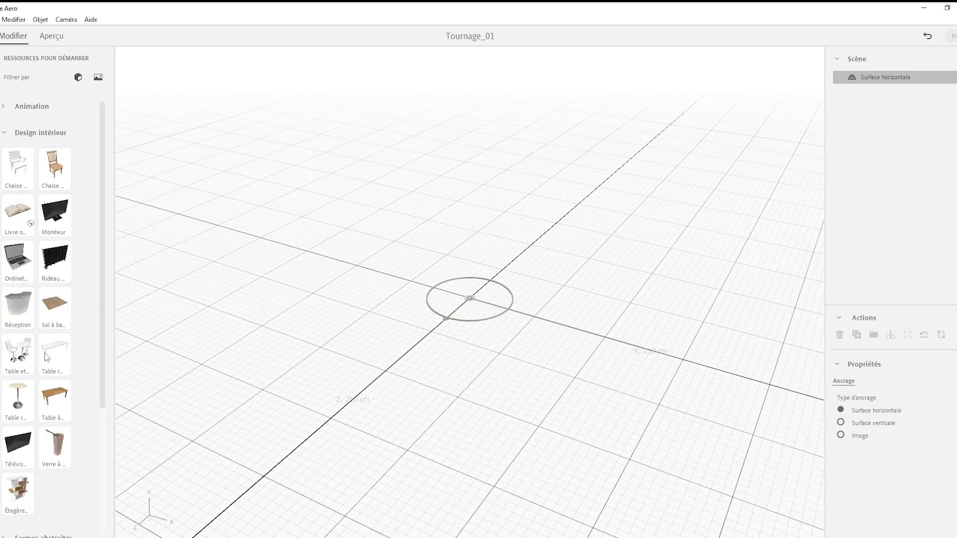
left_click(49, 401)
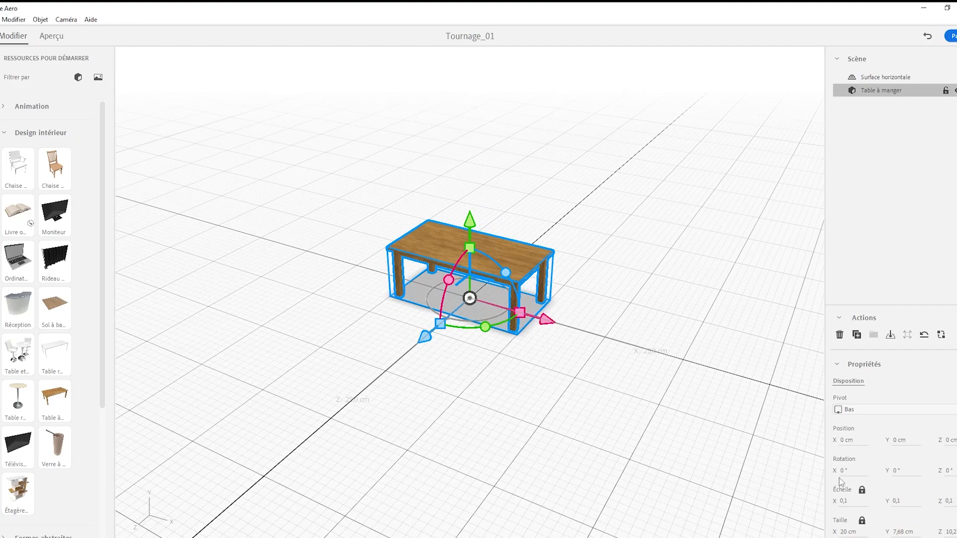
Step: Try rotating the table about the X and Z axes, undoing each rotation
mouse_move(843, 473)
left_mouse_down()
mouse_move(877, 466)
mouse_move(806, 465)
mouse_move(852, 461)
left_mouse_up()
key("ctrl+z")
left_click_drag(504, 267, 529, 300)
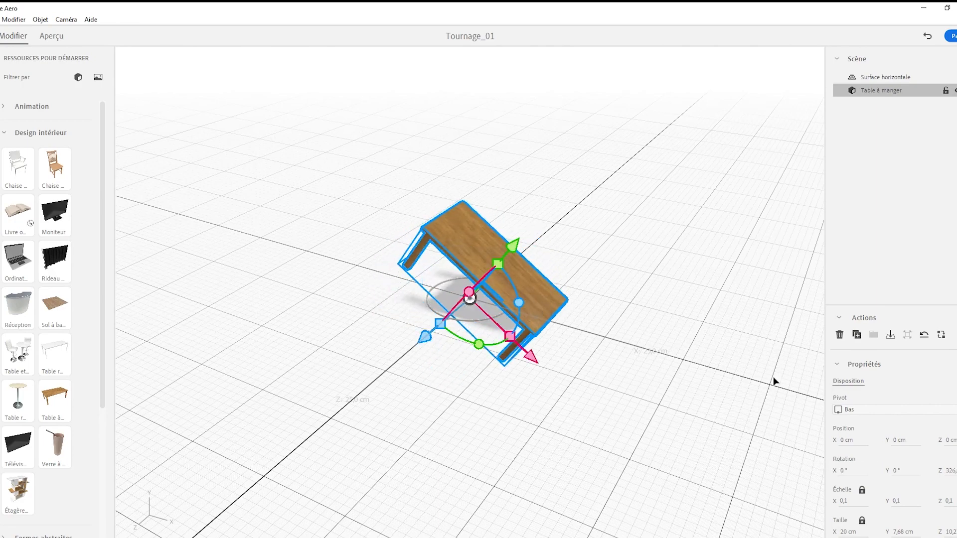
key("ctrl+z")
Step: Scale the table to 0.2 and place an Ordinateur portable, scaled to 0.1, on its tabletop
left_click_drag(843, 504, 817, 478)
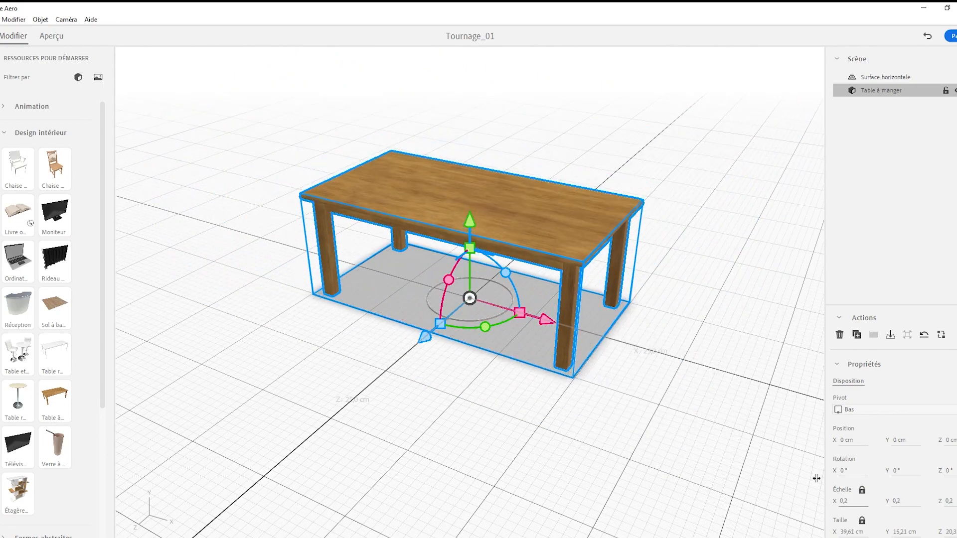
left_click(18, 262)
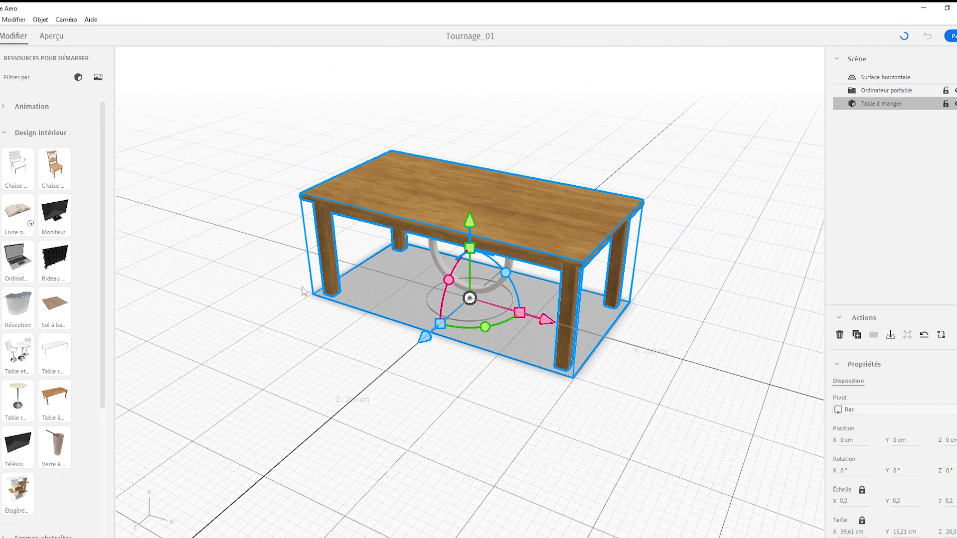
left_click_drag(470, 234, 459, 133)
left_click_drag(847, 501, 825, 501)
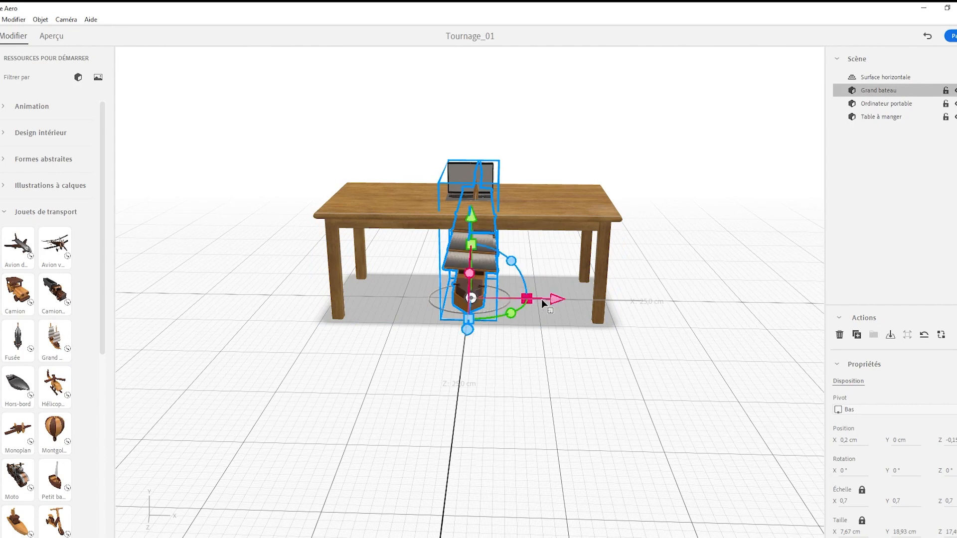
Step: Place the Grand bateau on the tabletop beside the laptop, at about X -14 cm and Y 15 cm, and rotate it about its vertical axis
left_click_drag(552, 298, 459, 297)
left_click_drag(372, 215, 366, 109)
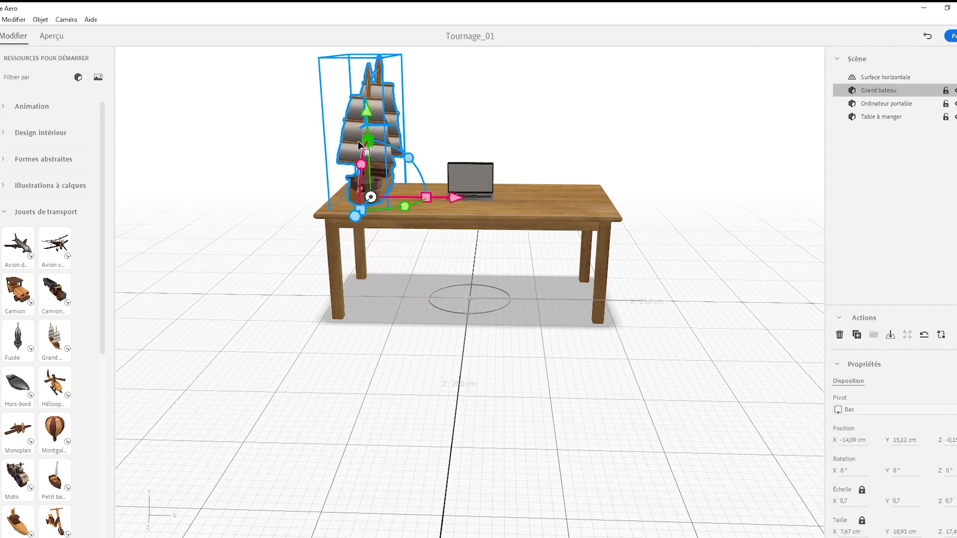
left_click_drag(414, 205, 336, 202)
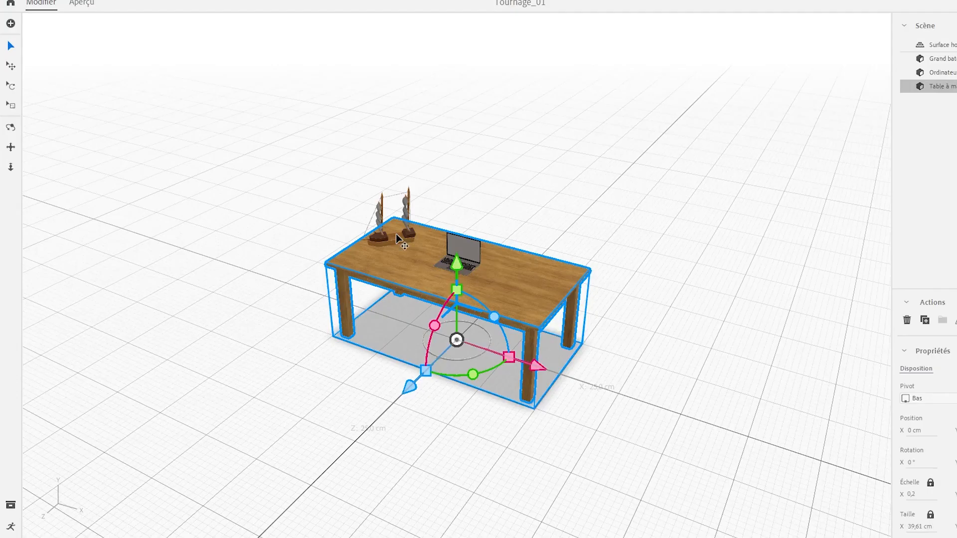
Step: Examine the boat, the laptop and the table by framing each in the view, and frame the whole scene
left_click(395, 234)
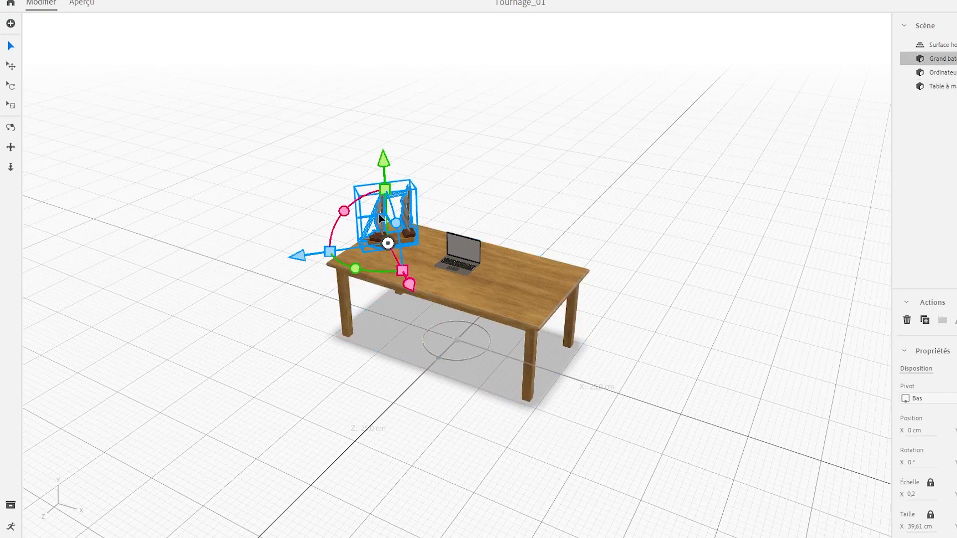
key("f")
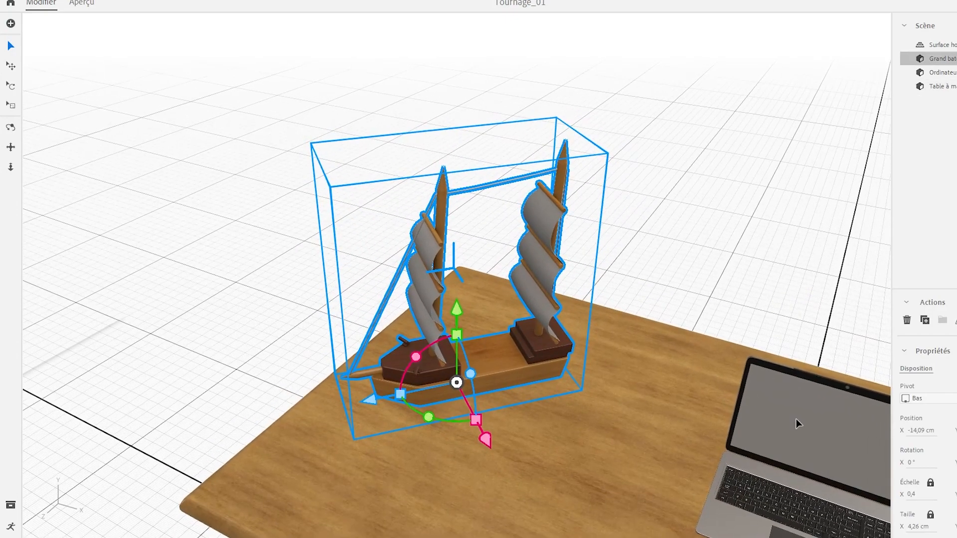
left_click(799, 422)
key("f")
left_click(766, 433)
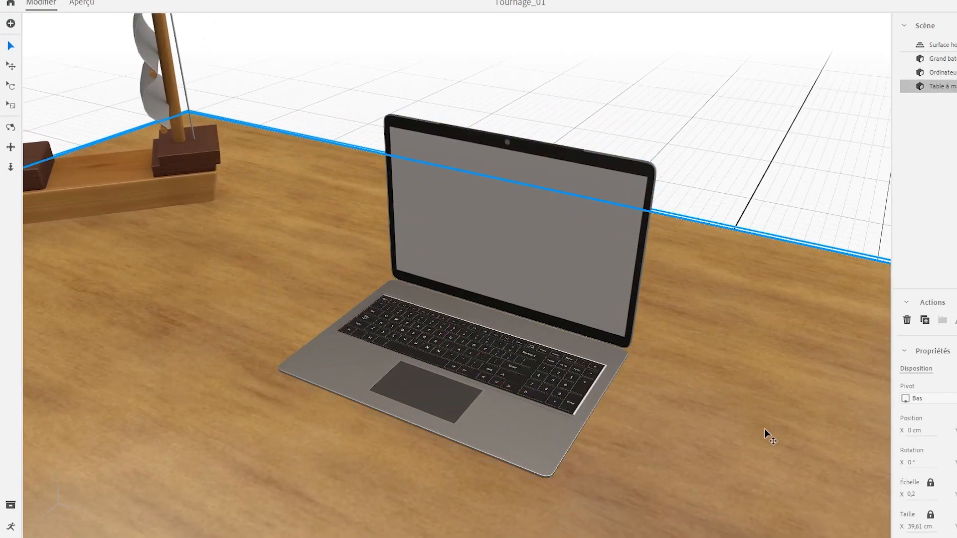
key("f")
left_click(341, 179)
key("f")
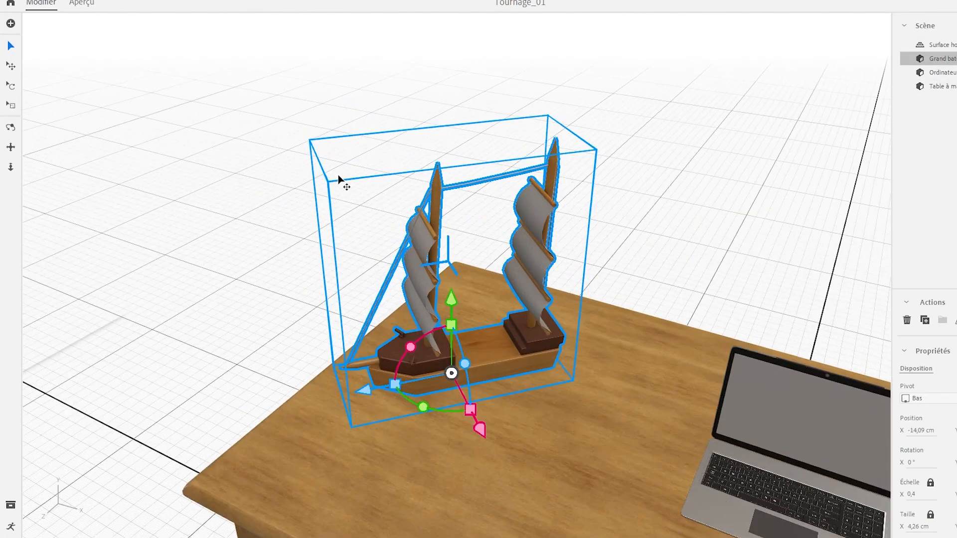
key("a")
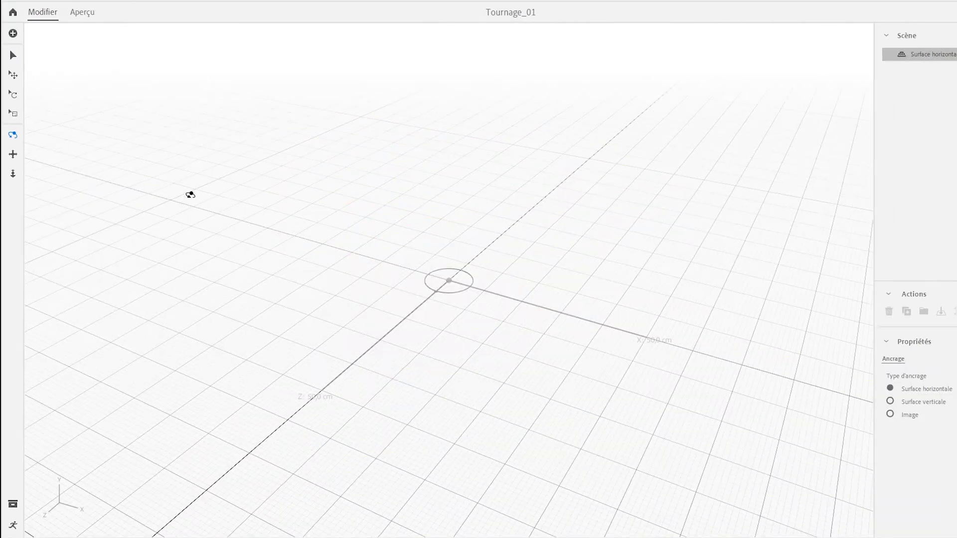
Step: Browse the Animation, Design intérieur, Formes abstraites and Illustrations à calques categories of the starter assets
left_click(13, 505)
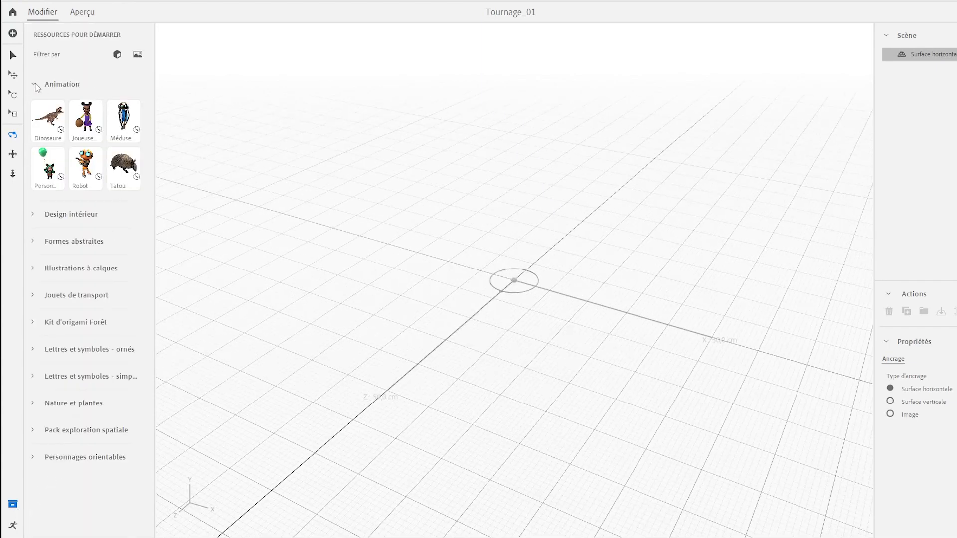
left_click(36, 84)
left_click(36, 111)
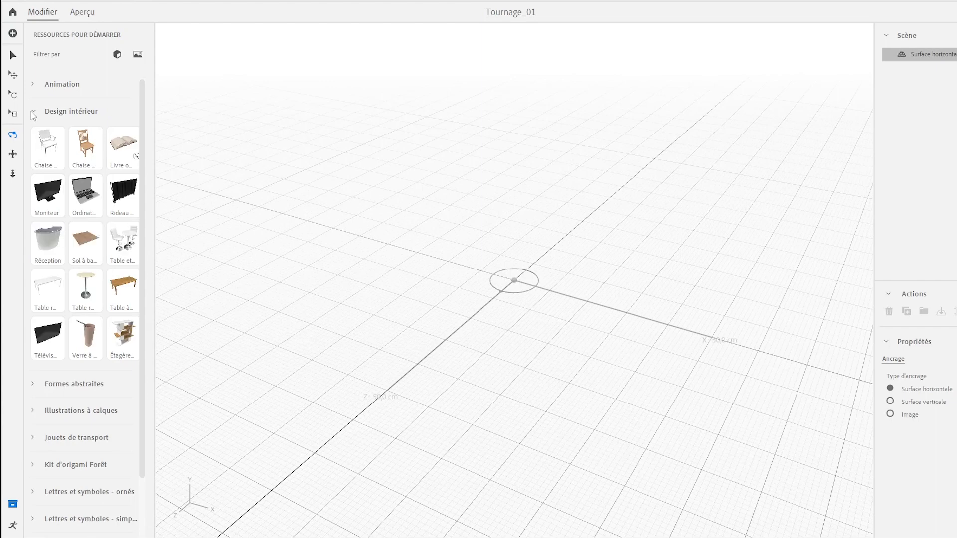
left_click(33, 112)
left_click(34, 138)
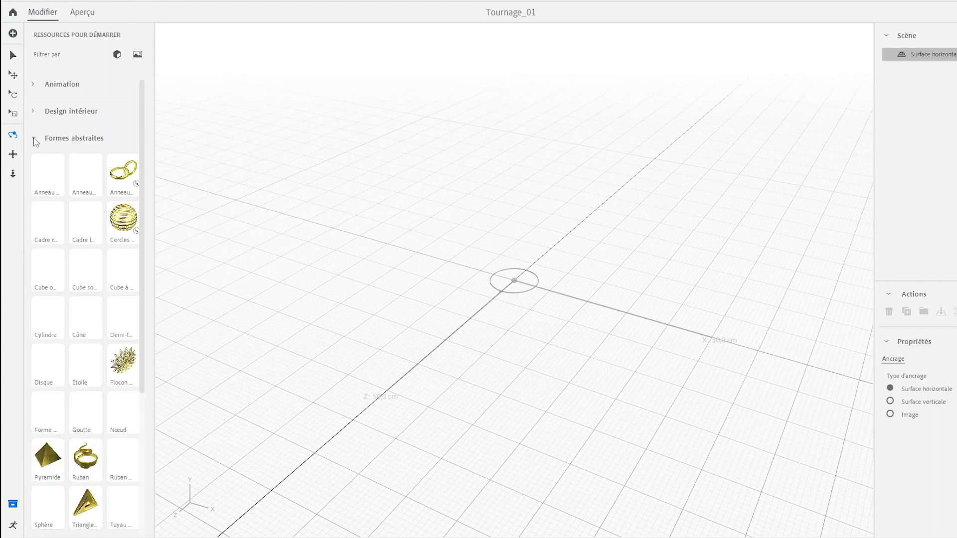
left_click(35, 140)
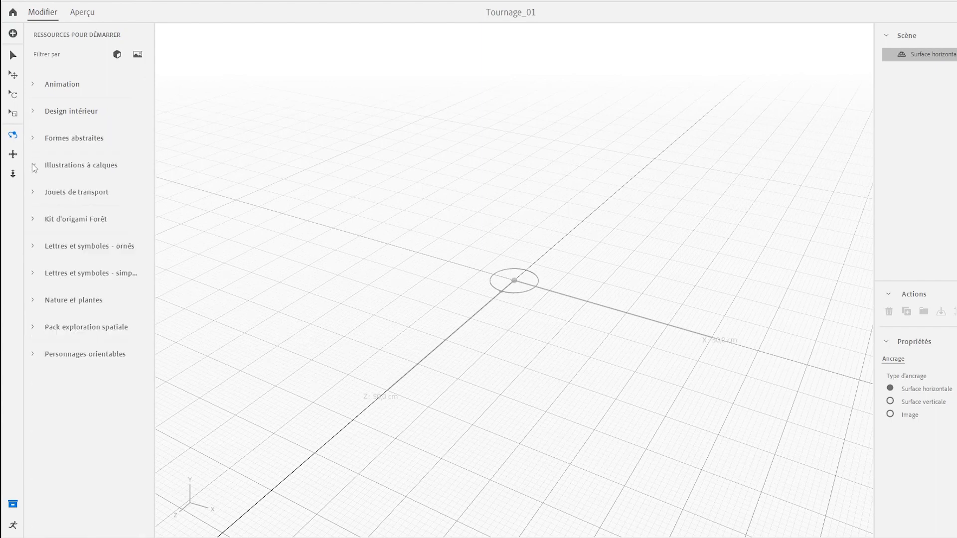
left_click(35, 167)
left_click(34, 167)
Step: Add the Dinosaure from the Animation starter assets and preview the scene
left_click(33, 85)
left_click(49, 120)
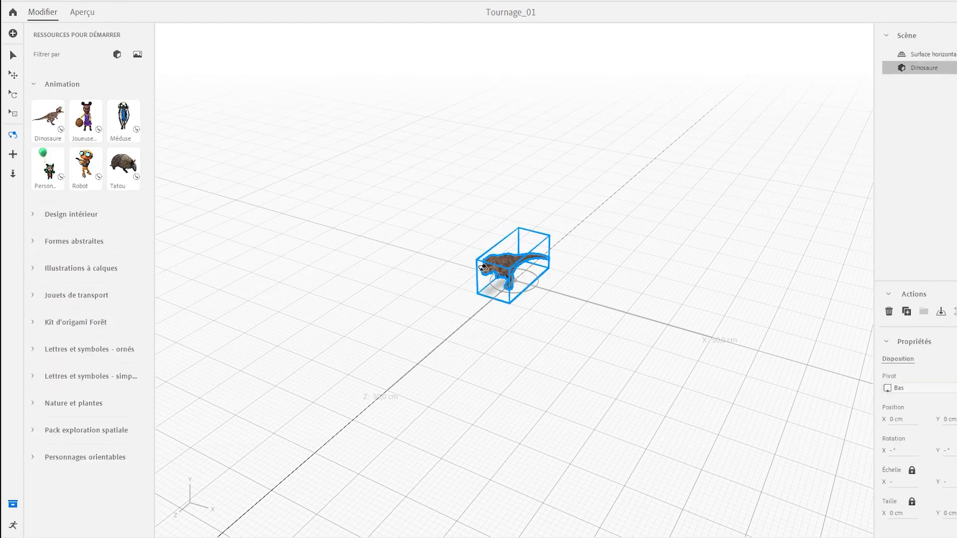
left_click(82, 12)
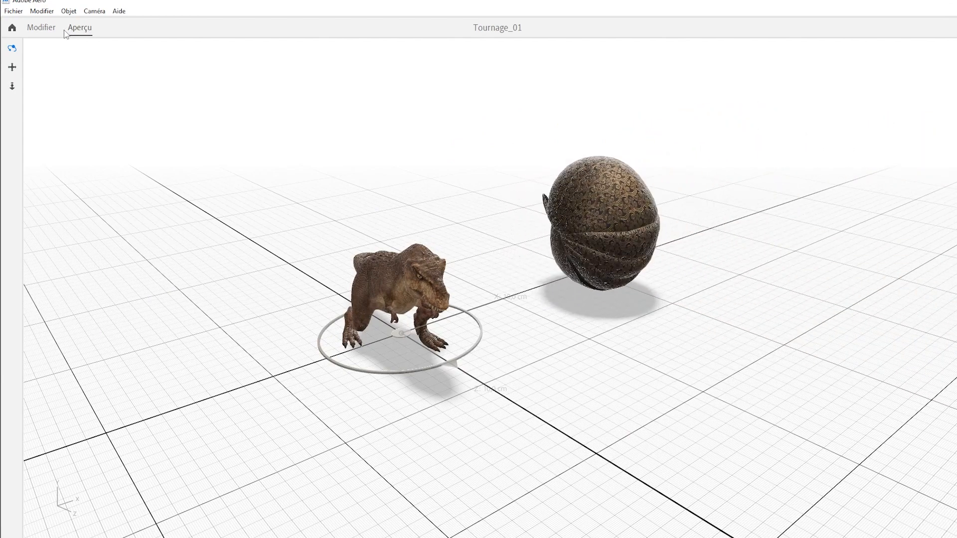
left_click(45, 31)
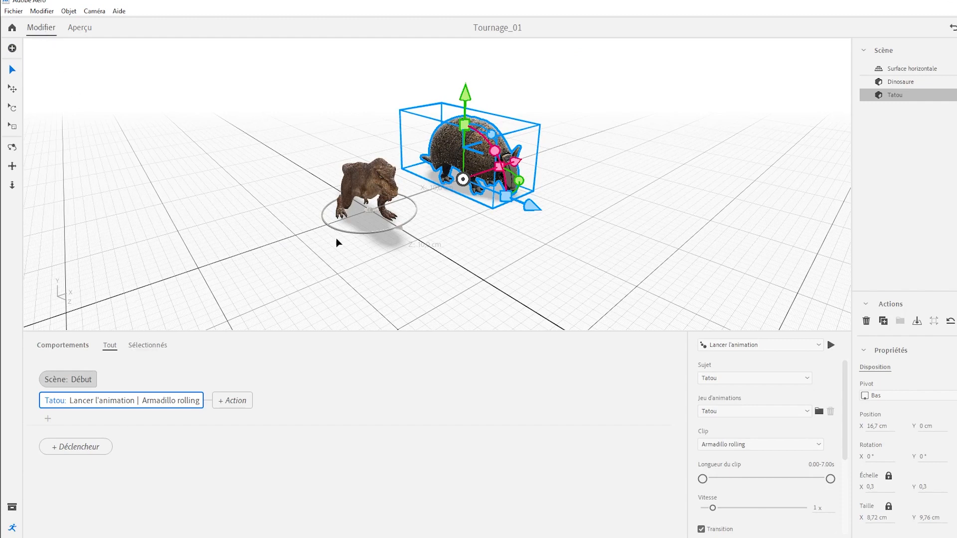
Step: Show only the dinosaur's behaviours and add a Début trigger
left_click(378, 191)
left_click(144, 349)
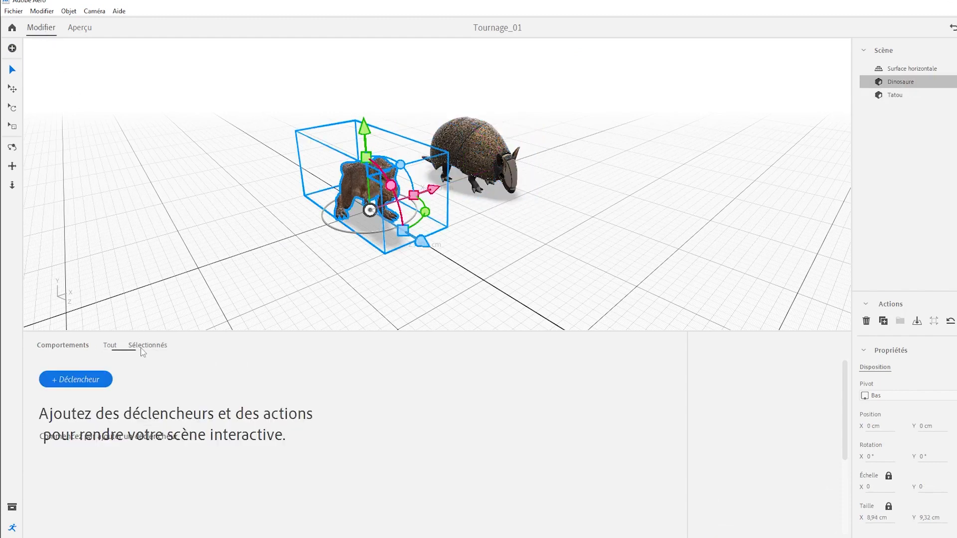
left_click(72, 384)
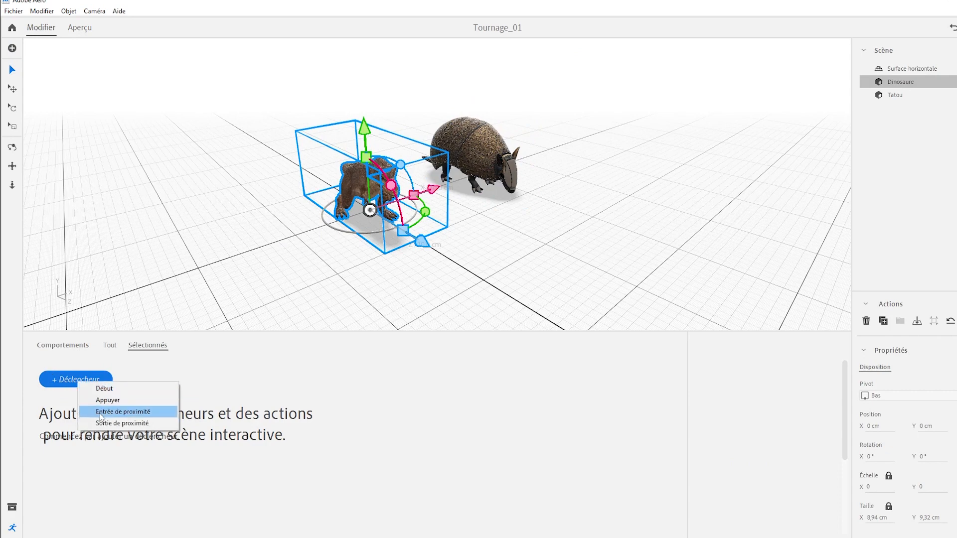
left_click(112, 389)
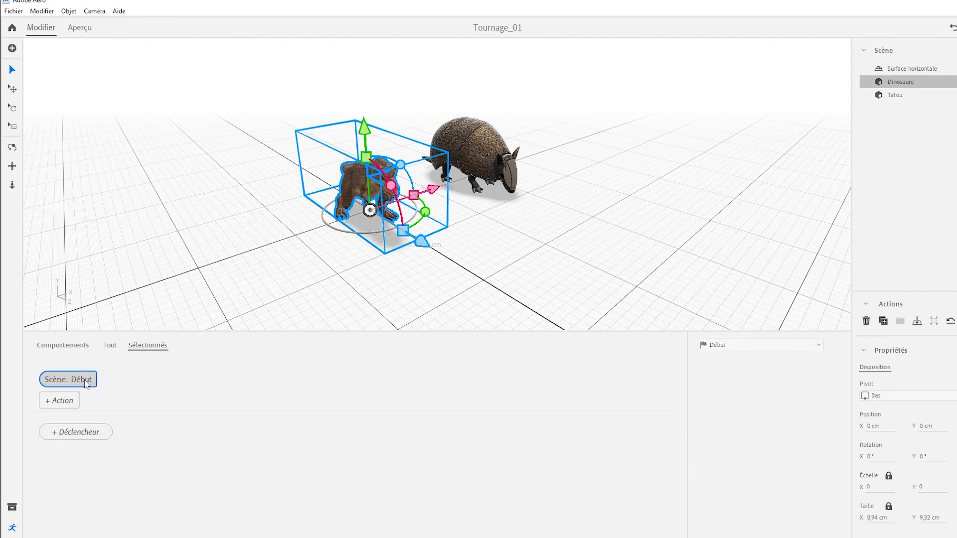
Step: Change the trigger type to Appuyer and set its subject to Dinosaure
left_click(743, 350)
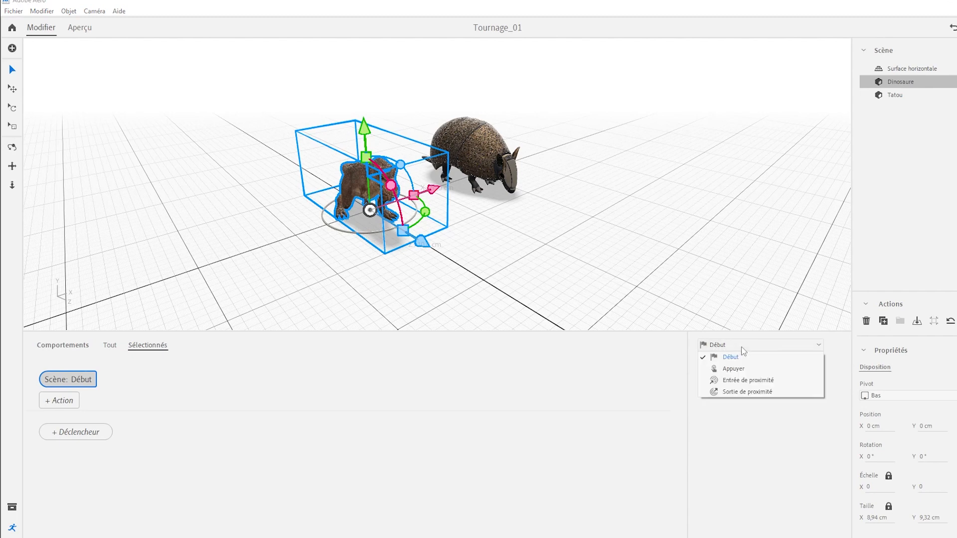
left_click(724, 371)
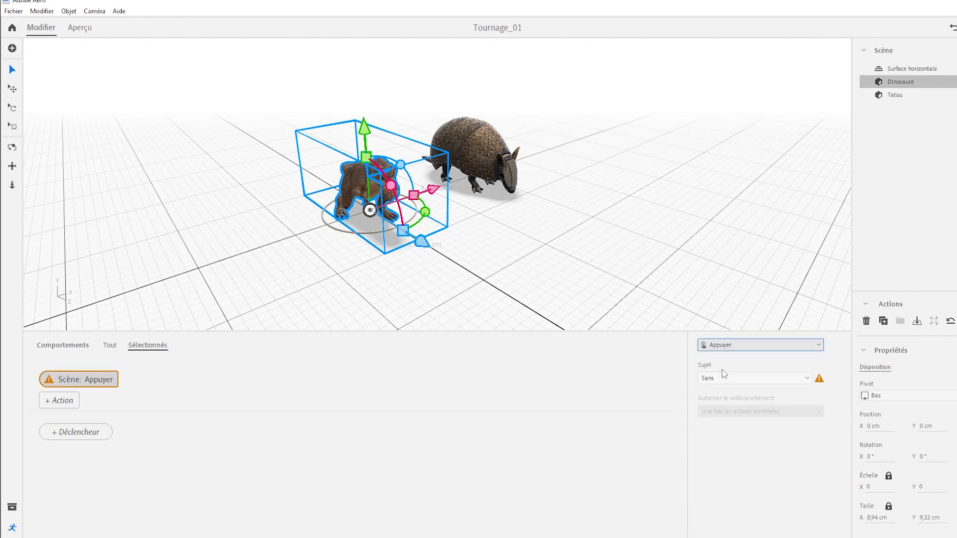
left_click(737, 381)
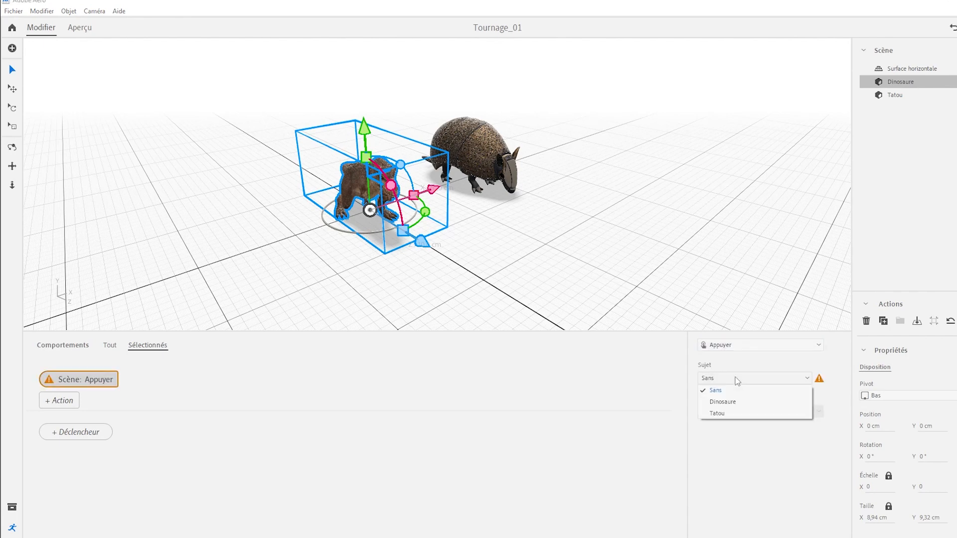
left_click(731, 402)
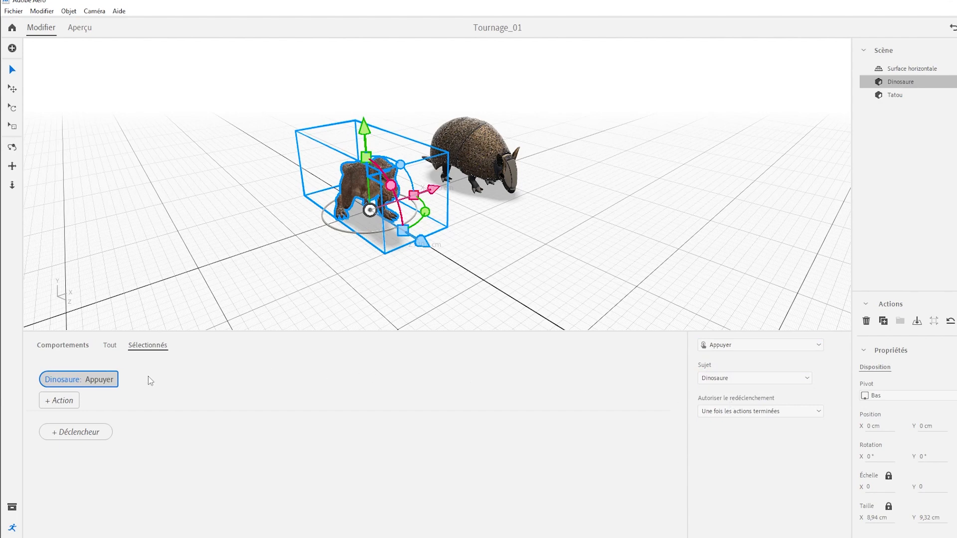
Step: Add a Lancer l'animation action to the dinosaur's Appuyer trigger and test it on the dinosaur in the preview
left_click(59, 402)
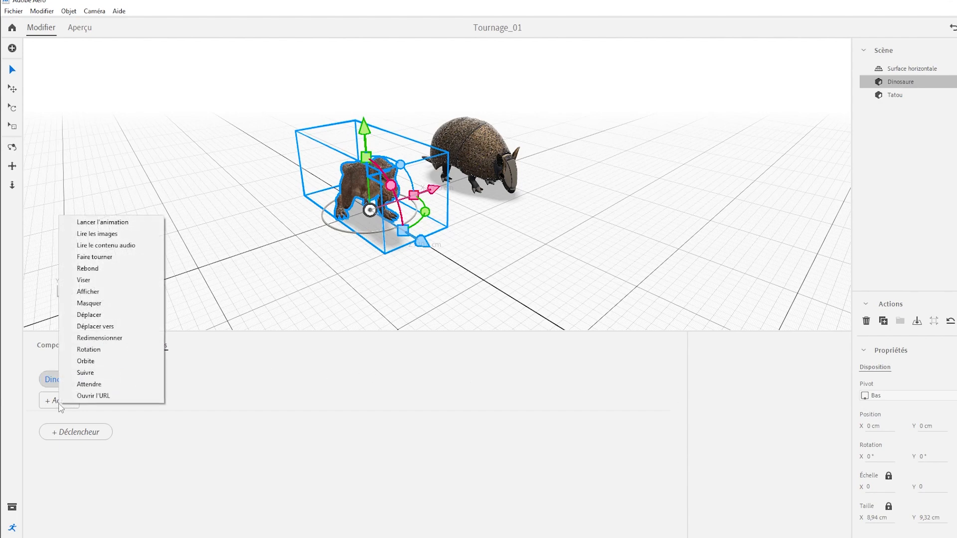
left_click(120, 226)
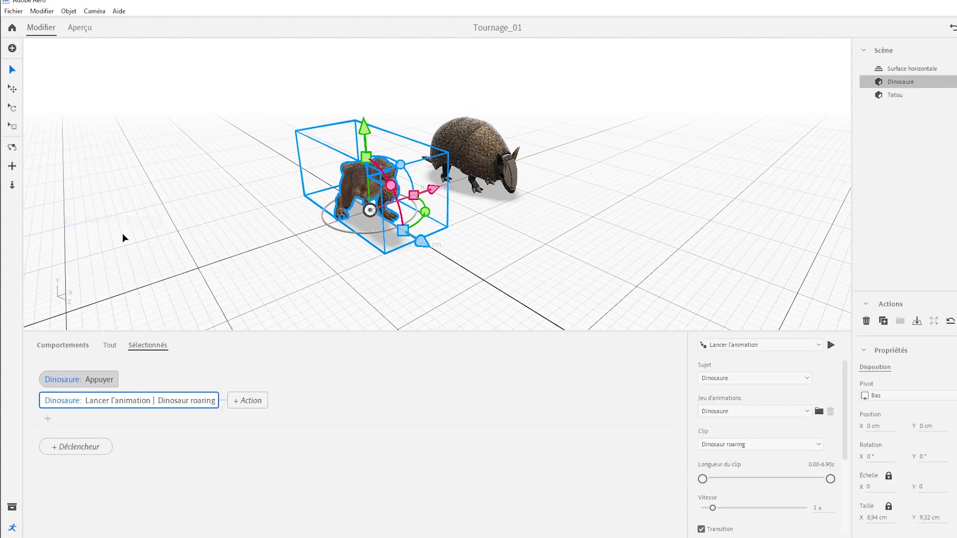
left_click(82, 29)
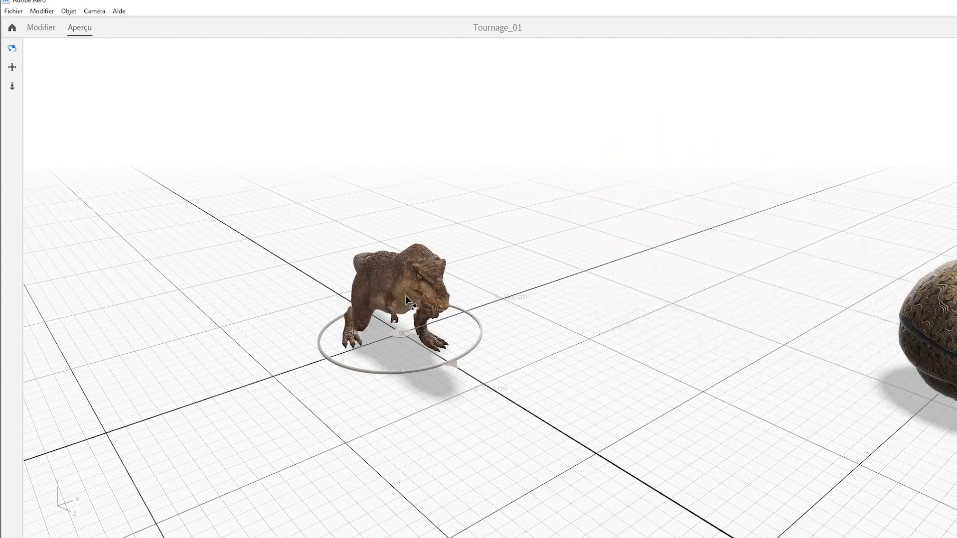
left_click(406, 296)
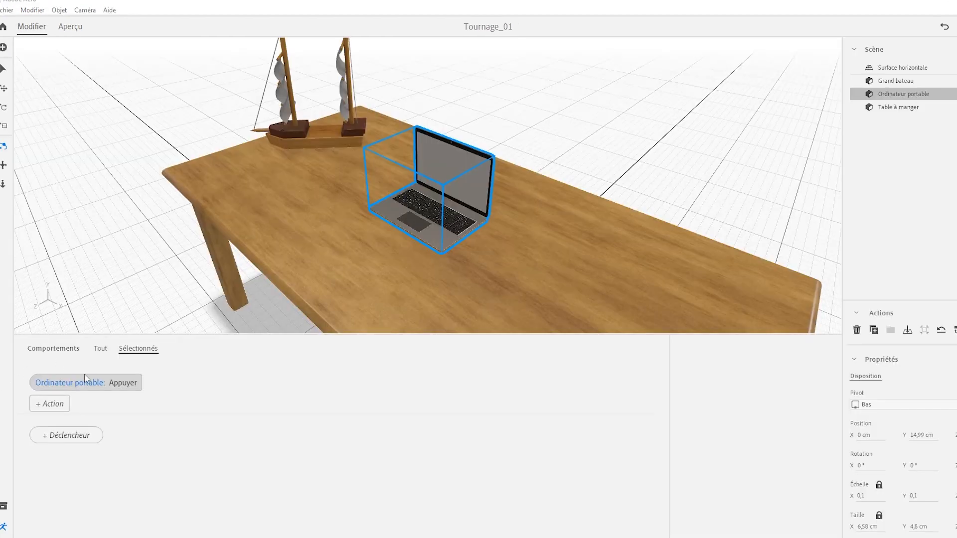
Step: Open the choice of actions for the Ordinateur portable's Appuyer trigger
left_click(61, 408)
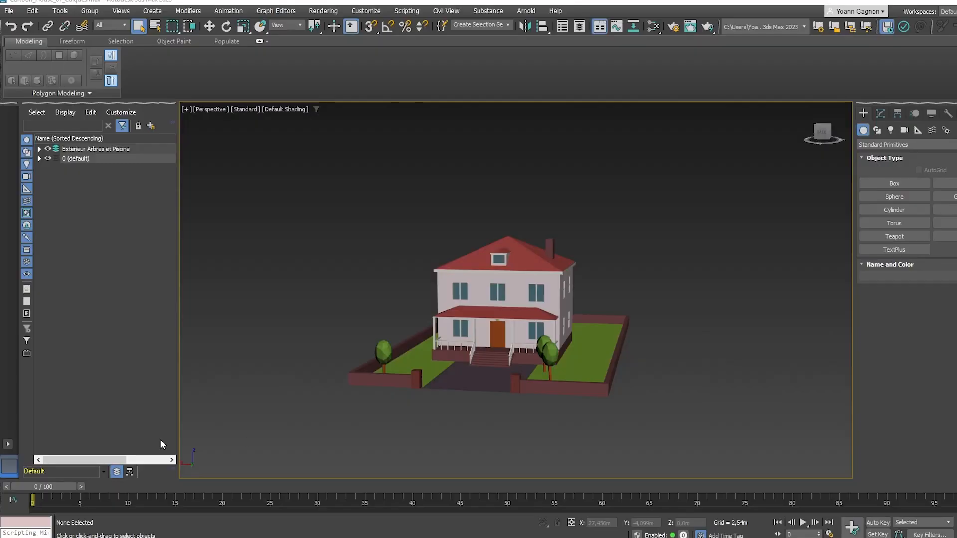
Step: In the 3ds Max house scene, unhide 02_Maison, 03_Toit, 04_Cheminee, 05_Fenetre_Toit and 06_Fenetre above the foundation
middle_click_drag(629, 382, 705, 376, "alt")
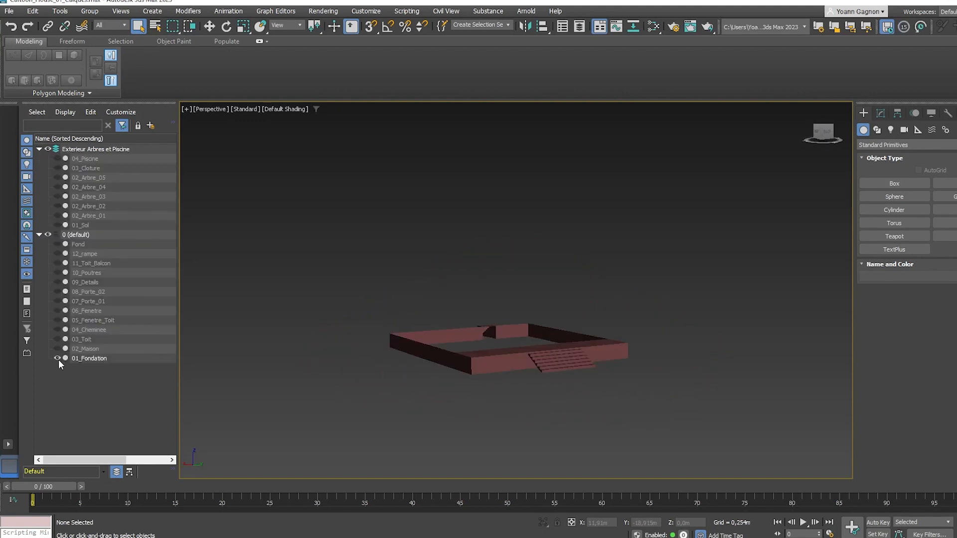
middle_click_drag(401, 356, 391, 364, "alt")
left_click(57, 349)
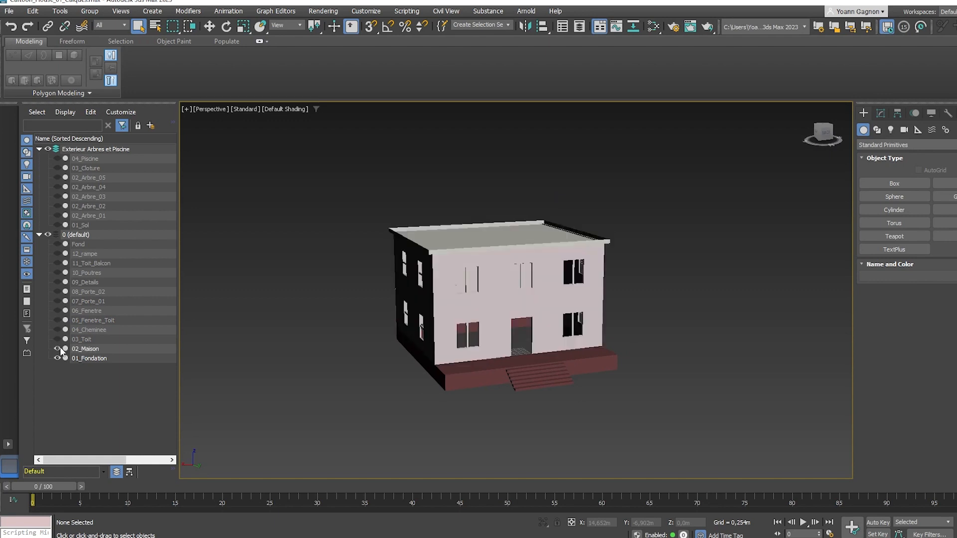
left_click(58, 339)
left_click(59, 327)
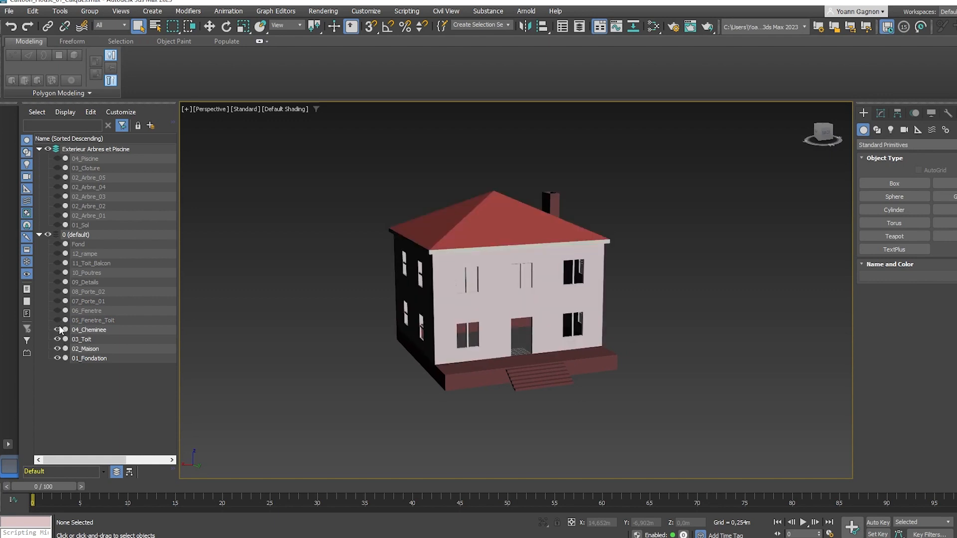
left_click(60, 319)
left_click(58, 310)
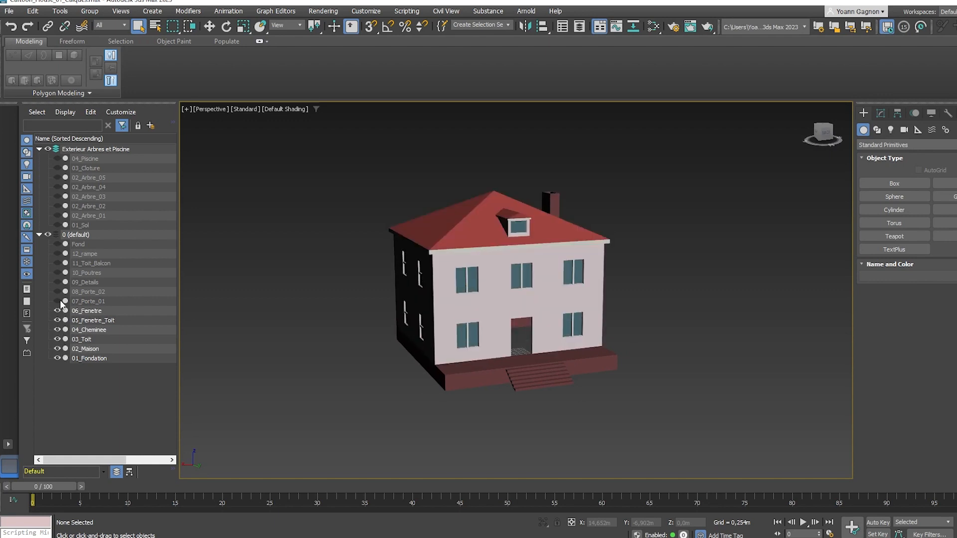
Step: Unhide 07_Porte_01, 08_Porte_02, 09_Details, 10_Poutres, 11_Toit_Balcon and 12_rampe and view the house from another side
left_click(58, 301)
left_click(58, 292)
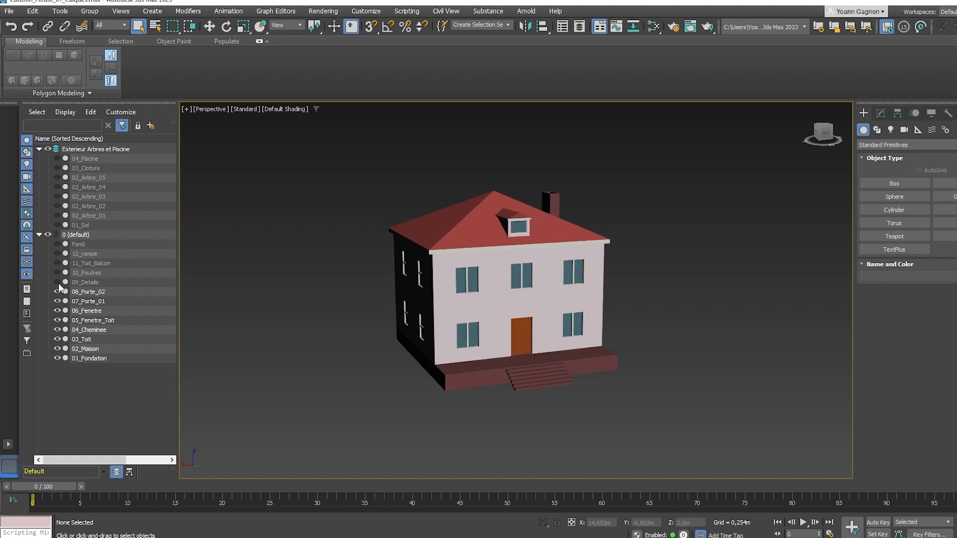
left_click(58, 283)
left_click(58, 273)
left_click(58, 263)
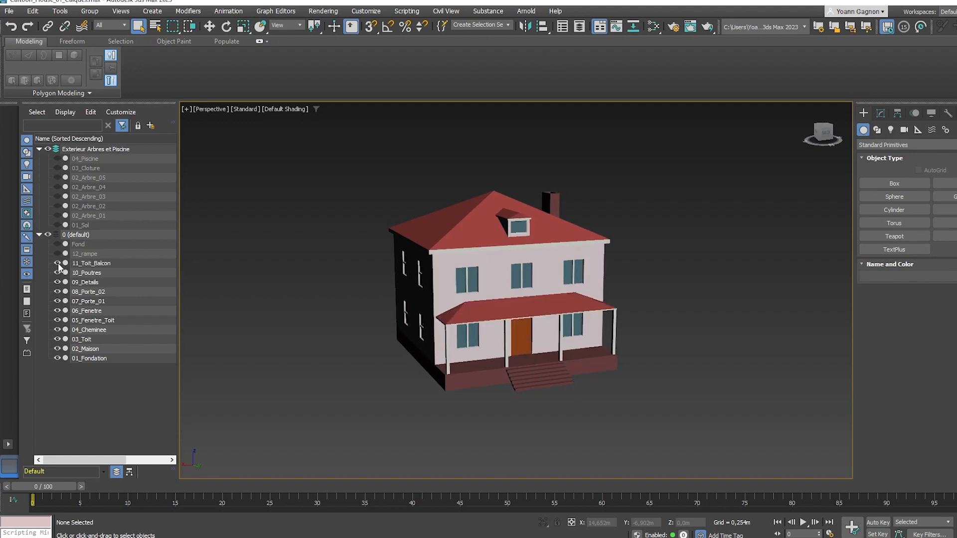
left_click(58, 254)
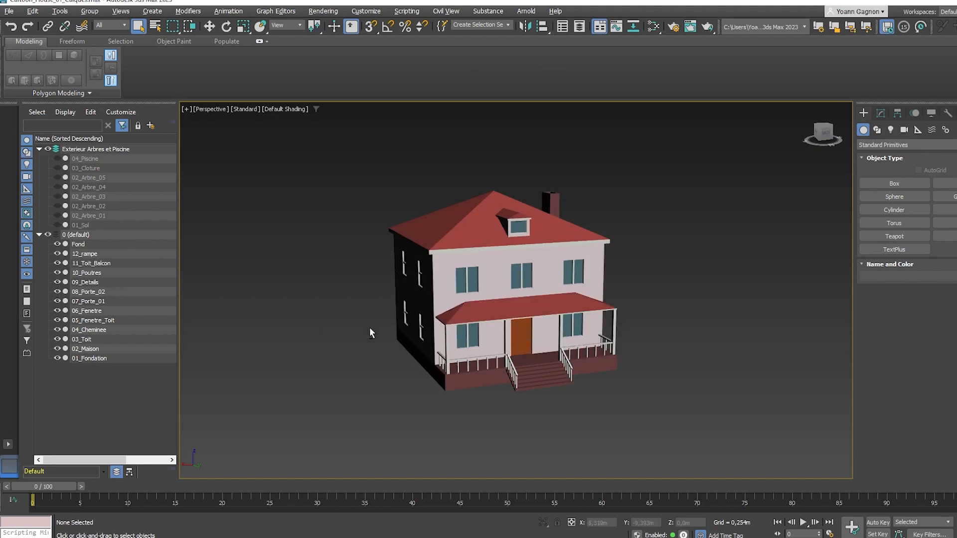
middle_click_drag(370, 327, 810, 326, "alt")
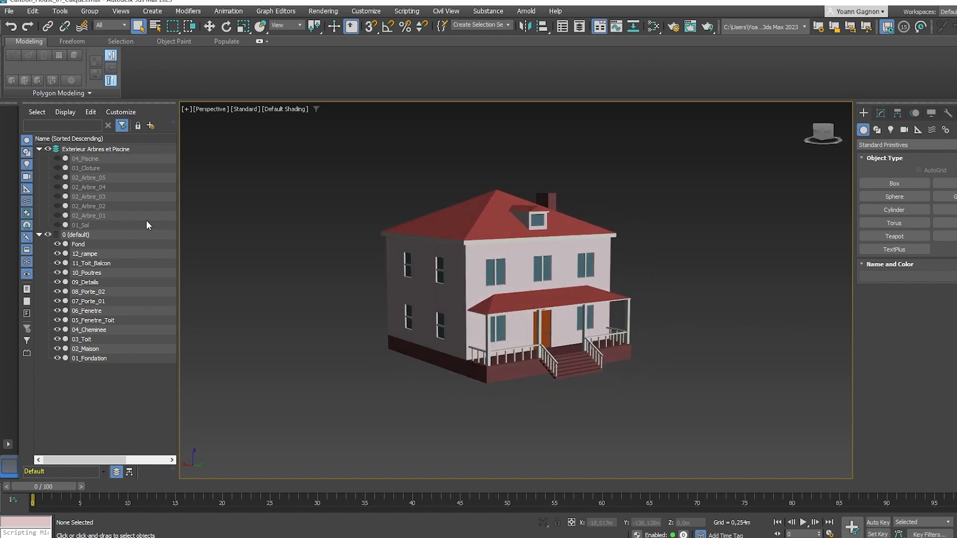
Step: Unhide 01_Sol and the five trees 02_Arbre_01 through 02_Arbre_05 in the Exterieur Arbres et Piscine layer
left_click(58, 226)
left_click(57, 216)
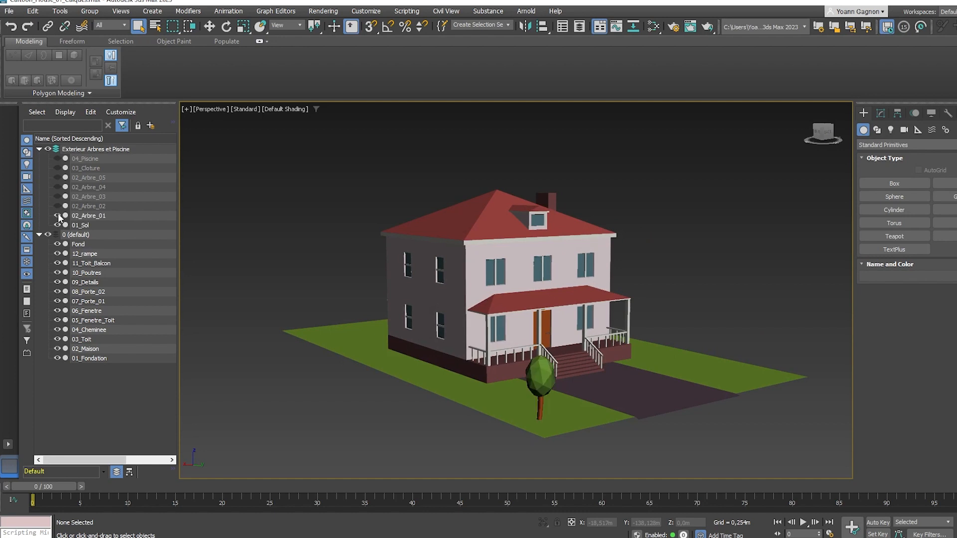
left_click(58, 205)
left_click(58, 197)
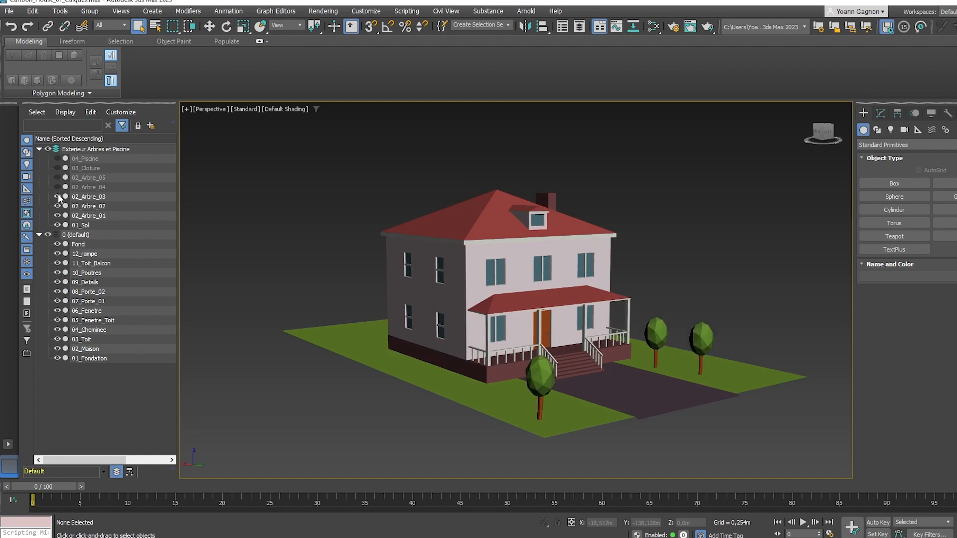
left_click(59, 187)
left_click(59, 178)
Step: Select the roof, house and foundation and choose Autodesk (*.fbx) as the format for exporting only the selection
left_click_drag(353, 182, 697, 339)
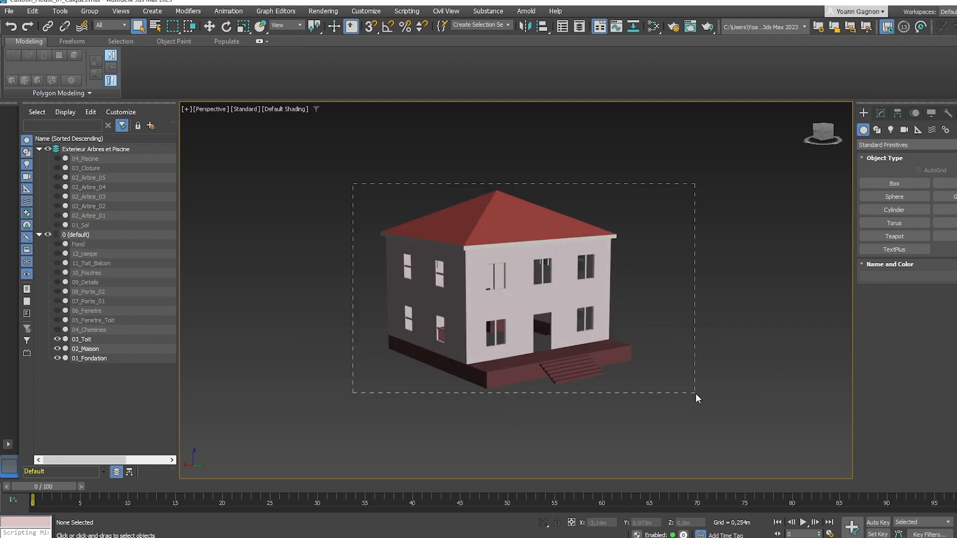
left_click(10, 12)
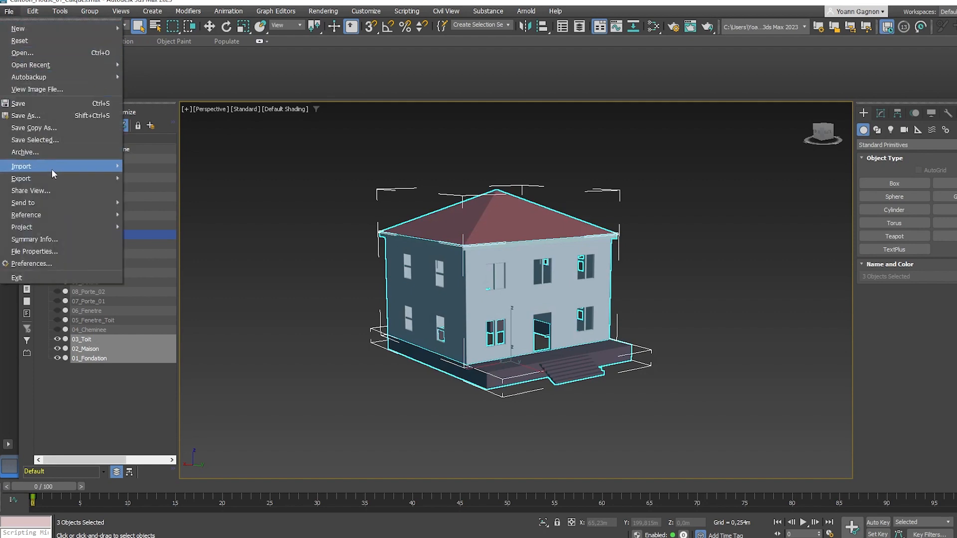
mouse_move(54, 178)
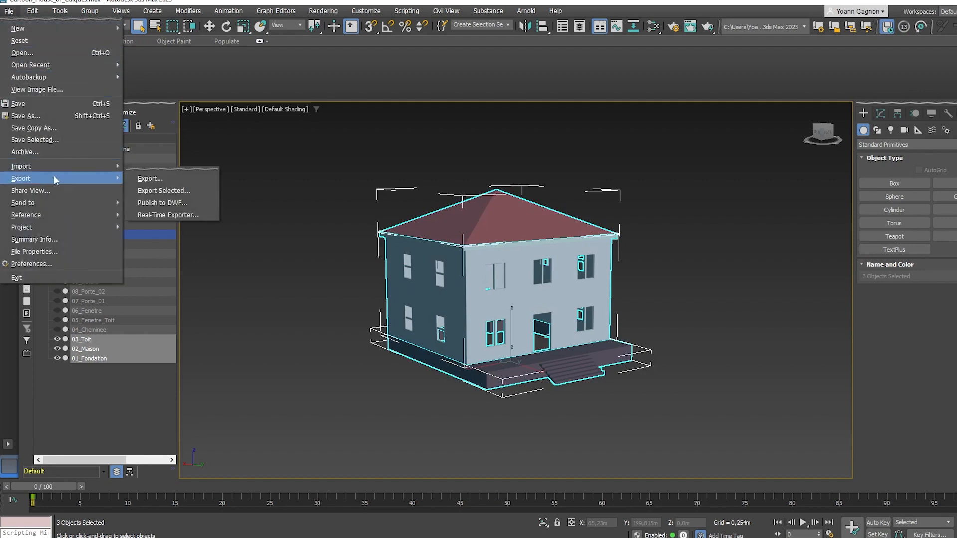
left_click(182, 192)
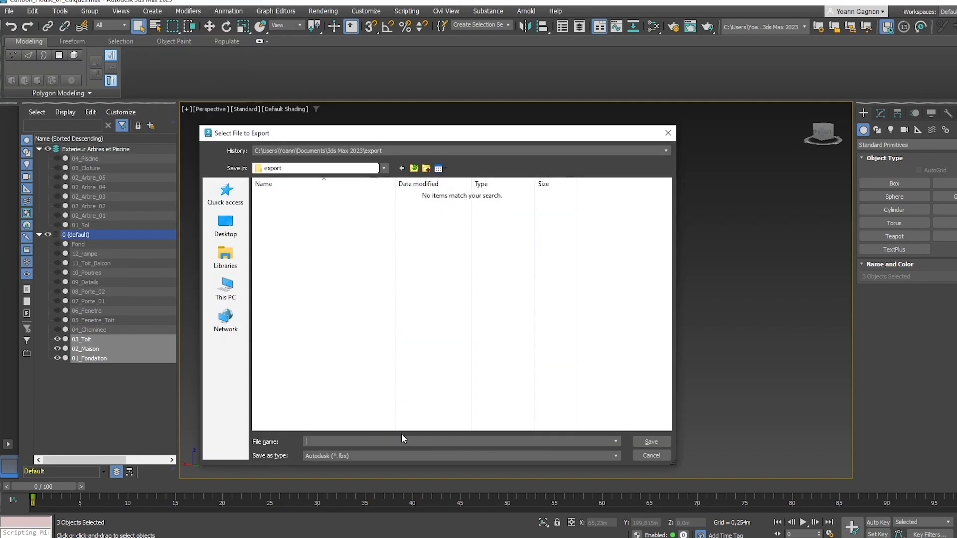
left_click(389, 455)
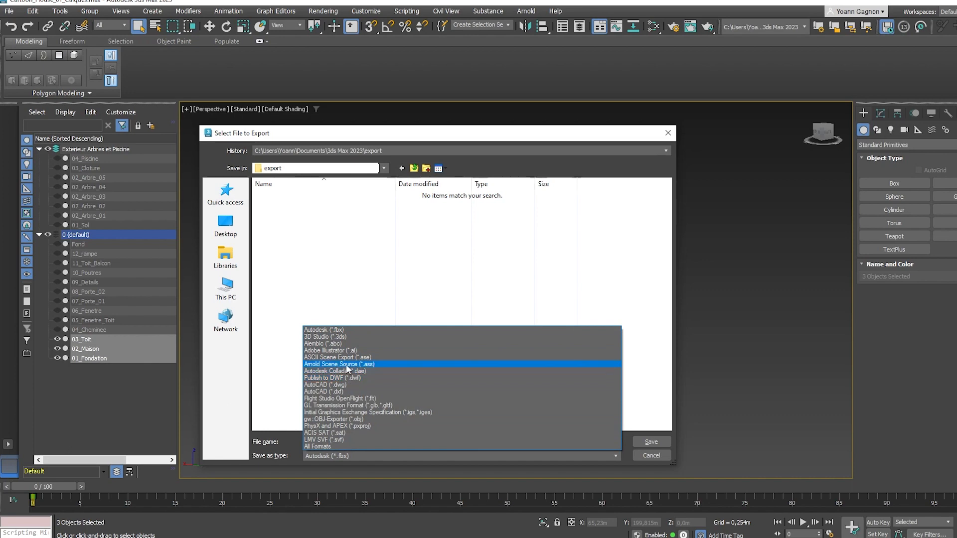
left_click(329, 330)
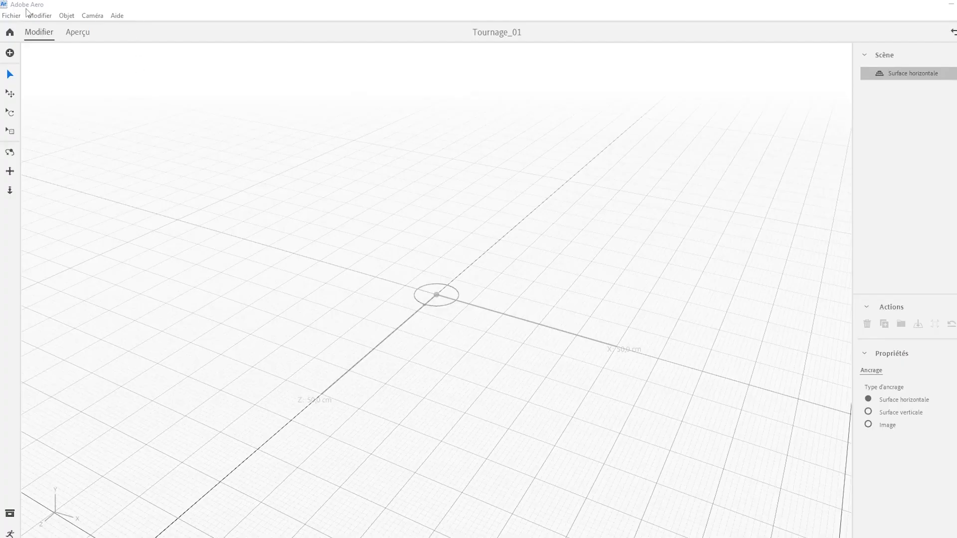
Step: Switch to Adobe Aero and import Cartoon_House_Part_02_maison.fbx into the Tournage_01 scene
left_click(12, 16)
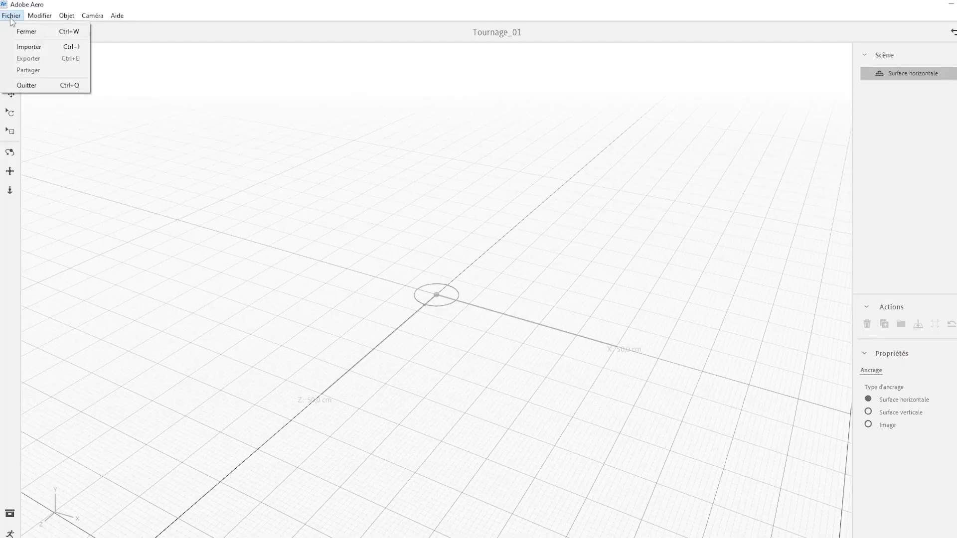
left_click(29, 47)
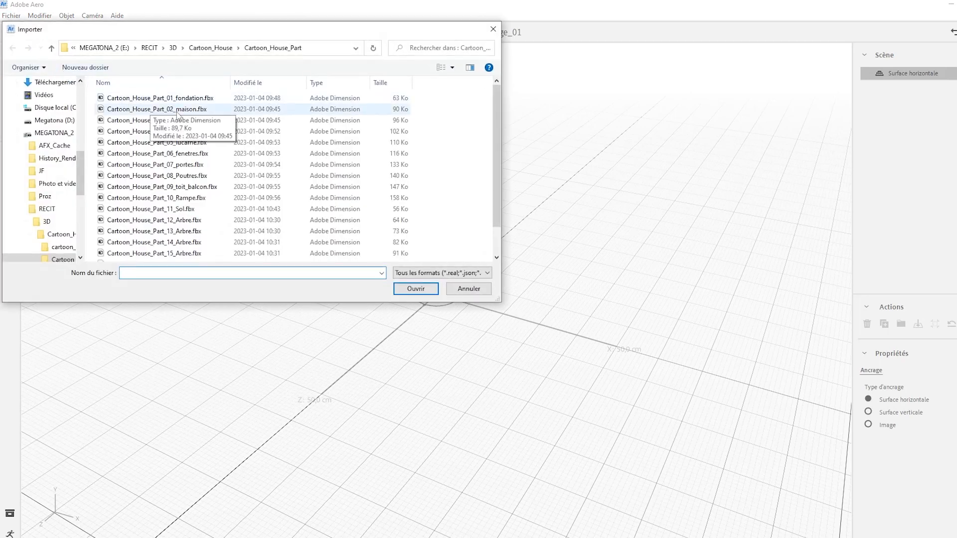
left_click(177, 112)
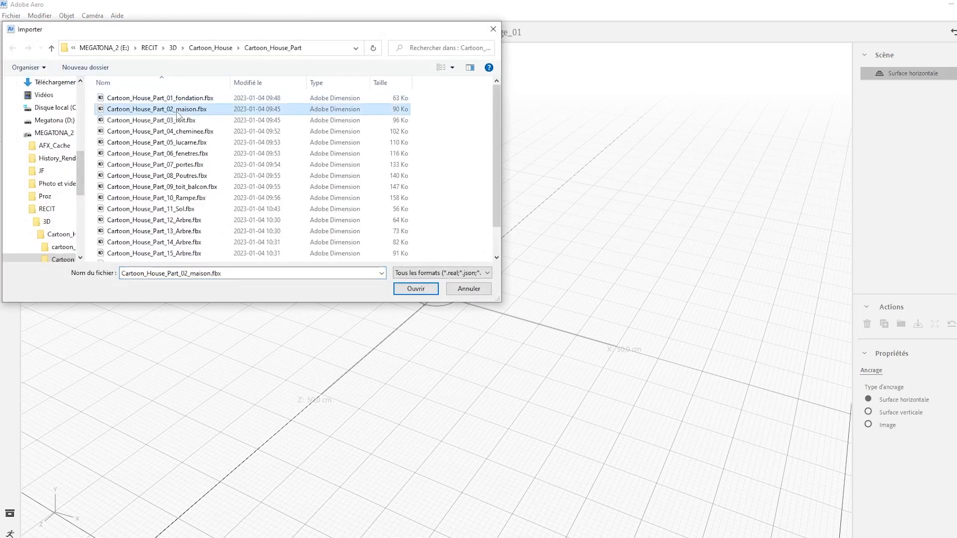
left_click(416, 289)
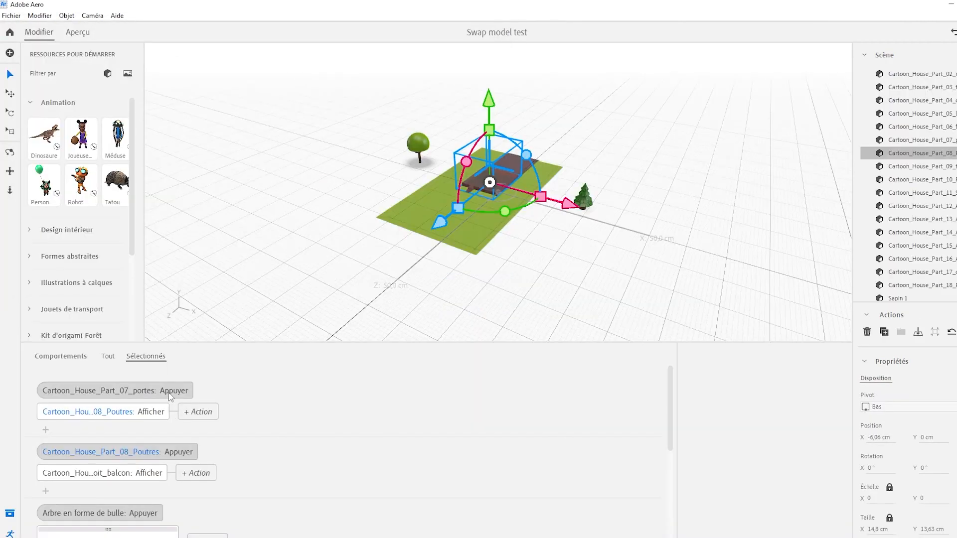
Step: Examine the Appuyer trigger settings of Cartoon_House_Part_07_portes and the Afficher action settings for Cartoon_House_Part_08_Poutres
left_click(169, 392)
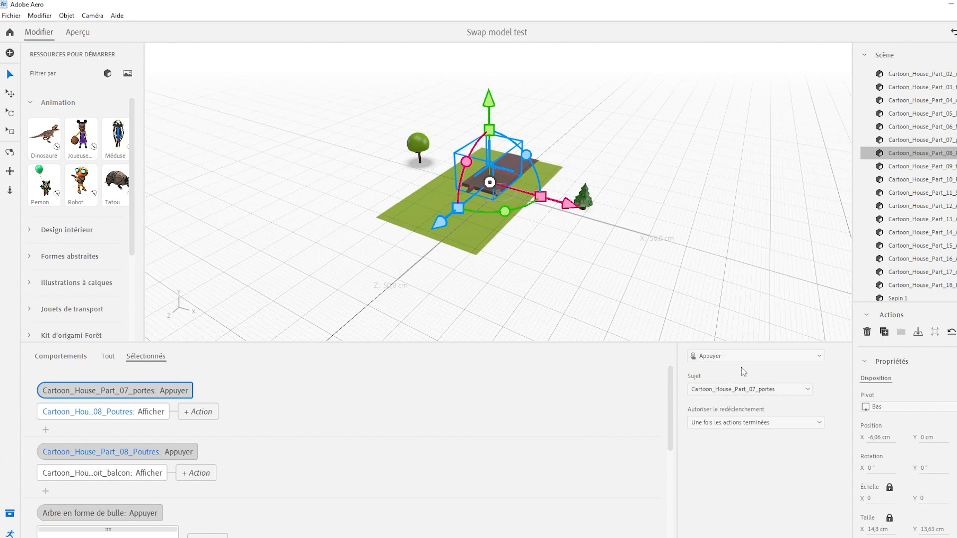
left_click(127, 418)
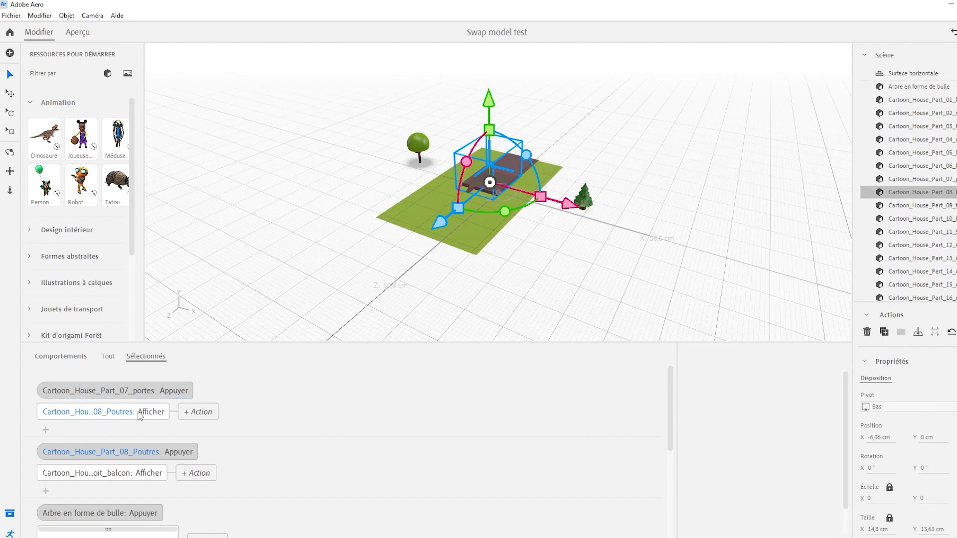
left_click(140, 417)
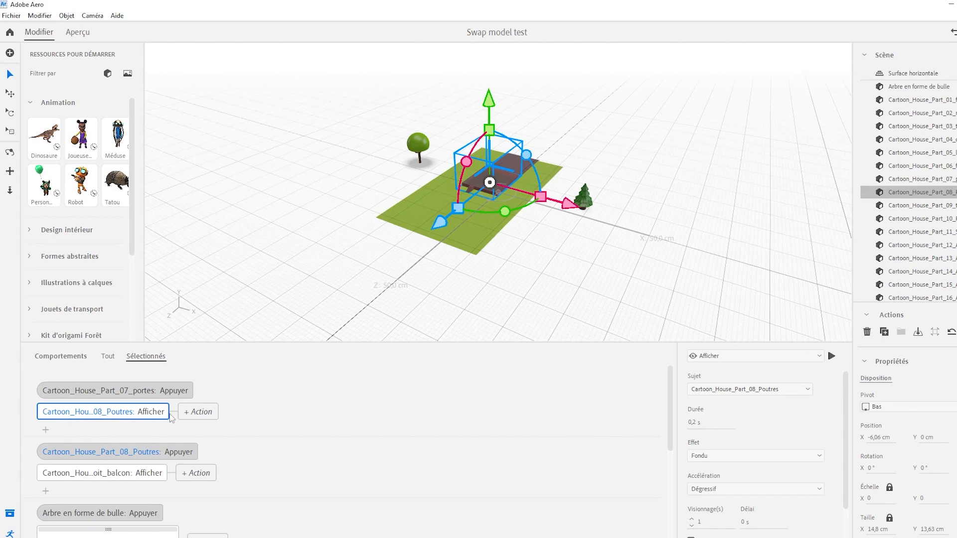
left_click(734, 356)
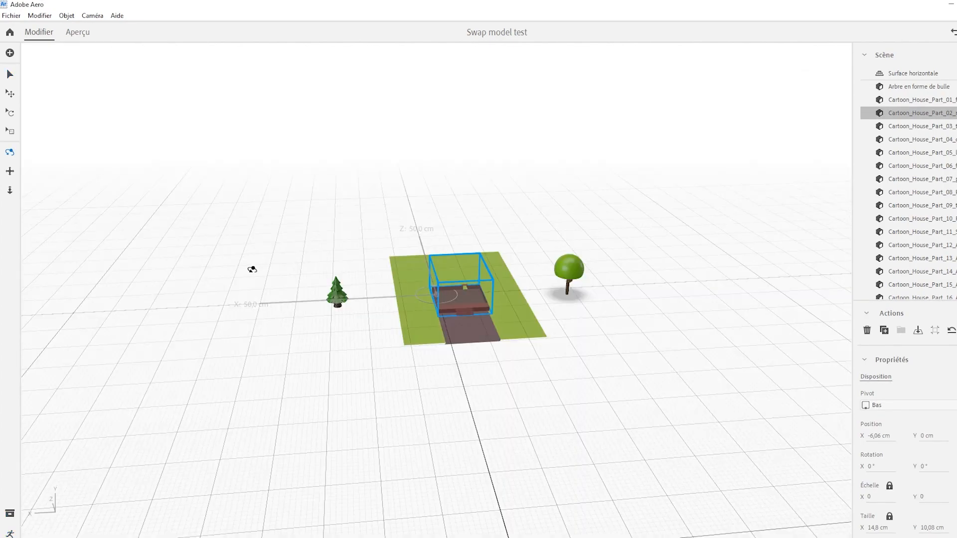
Step: Preview the Swap model test scene and trigger the house parts one after another, starting from the foundation
left_click_drag(252, 270, 333, 241)
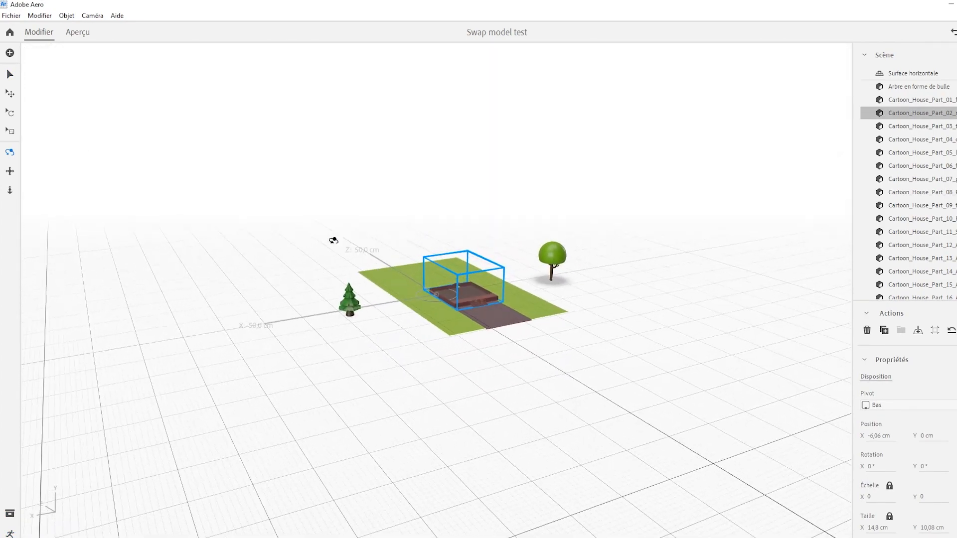
left_click_drag(422, 298, 436, 247)
left_click(79, 35)
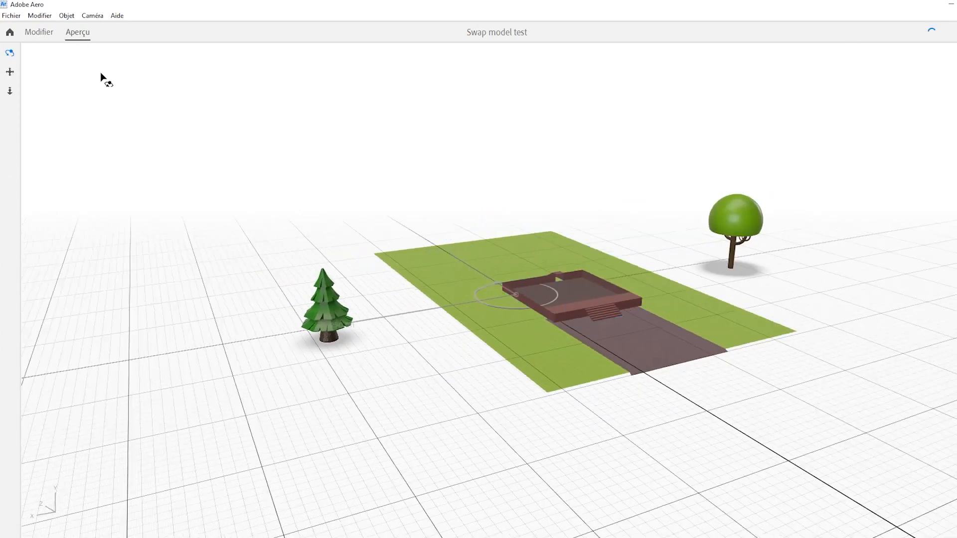
left_click_drag(530, 322, 572, 336)
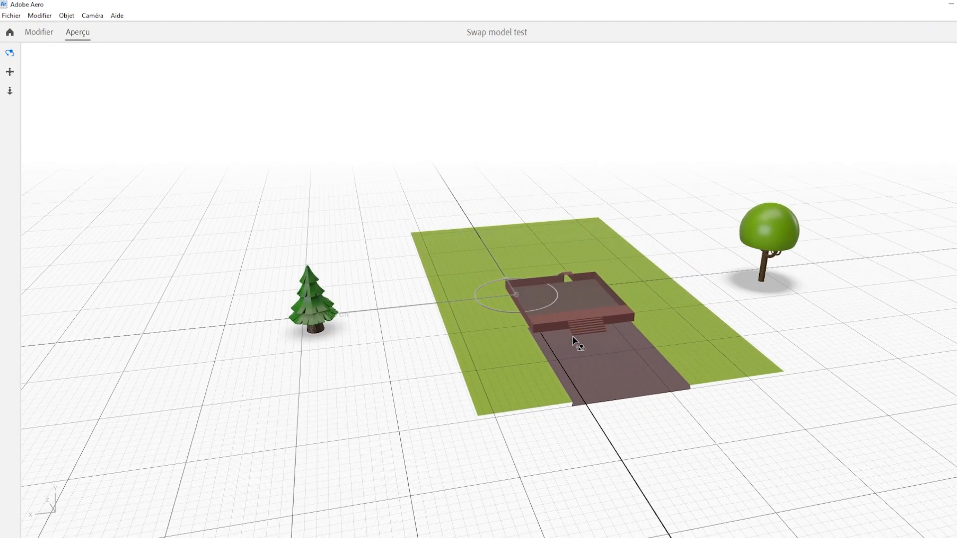
left_click(575, 306)
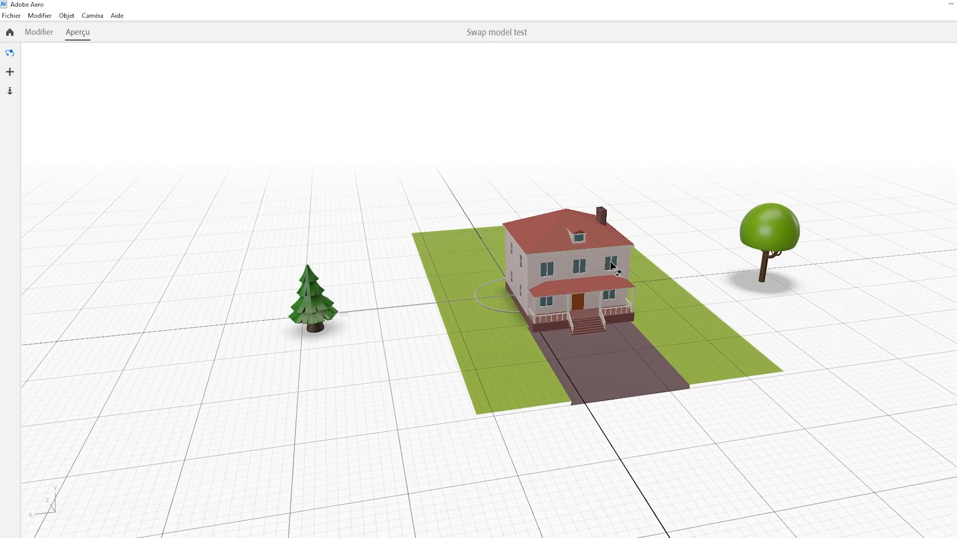
left_click_drag(616, 269, 522, 339)
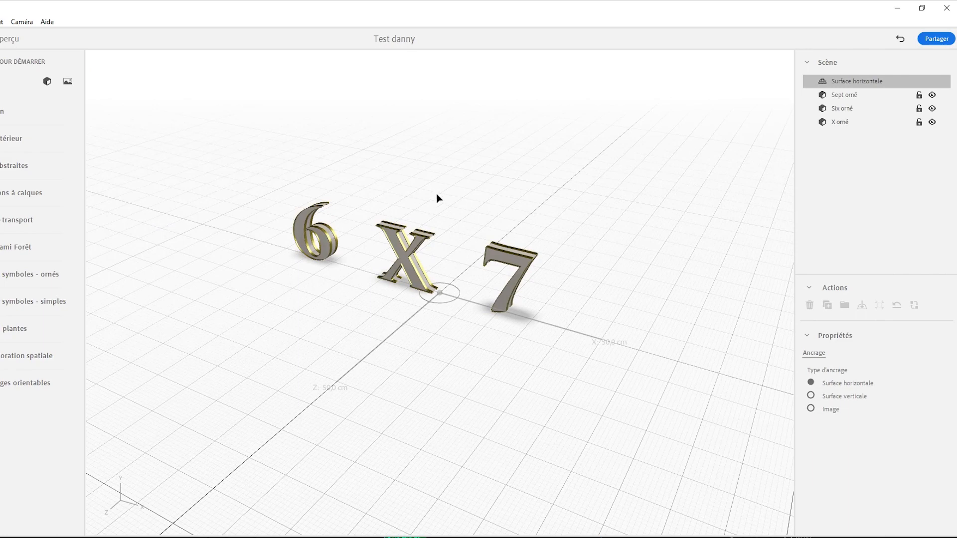
Step: Open the AR sharing options with the link and QR code for the 6 X 7 scene
left_click(928, 40)
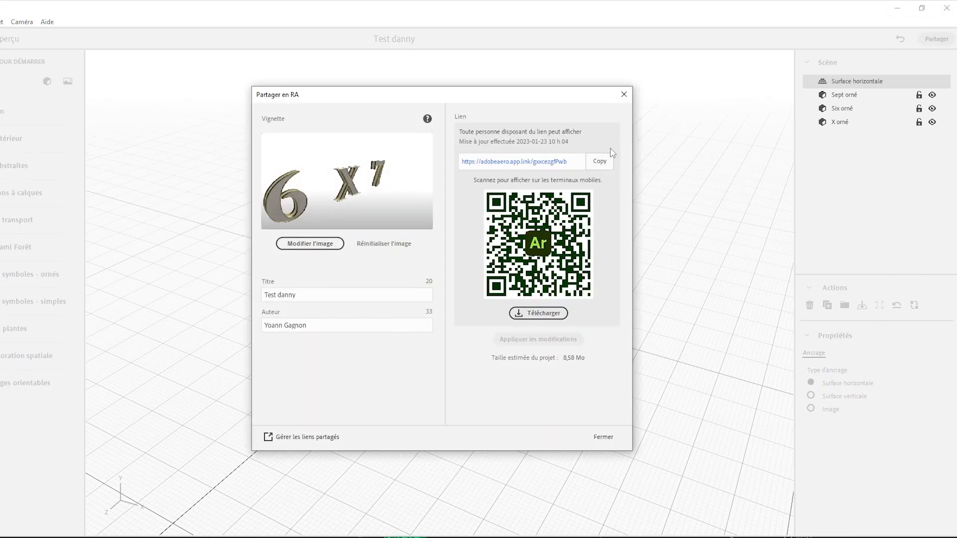